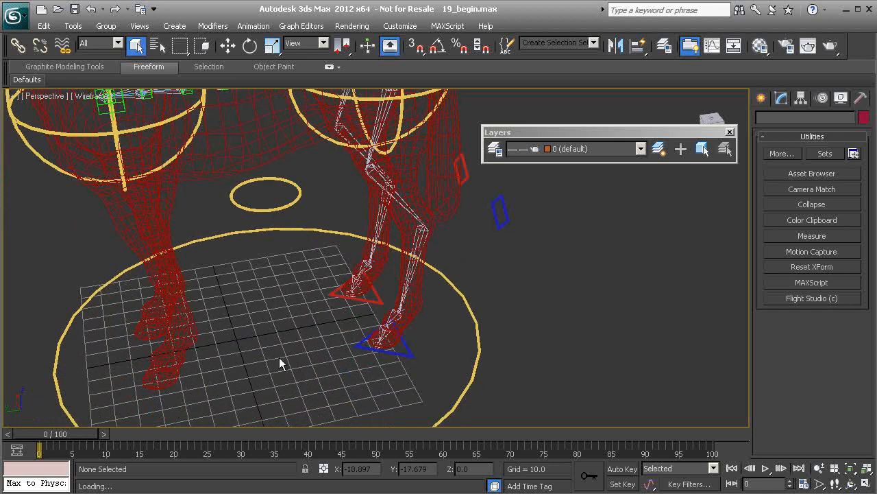
Step: Draw a small circle spline on the ground grid, centred at about X -1.5, Y -10.8
left_click(761, 98)
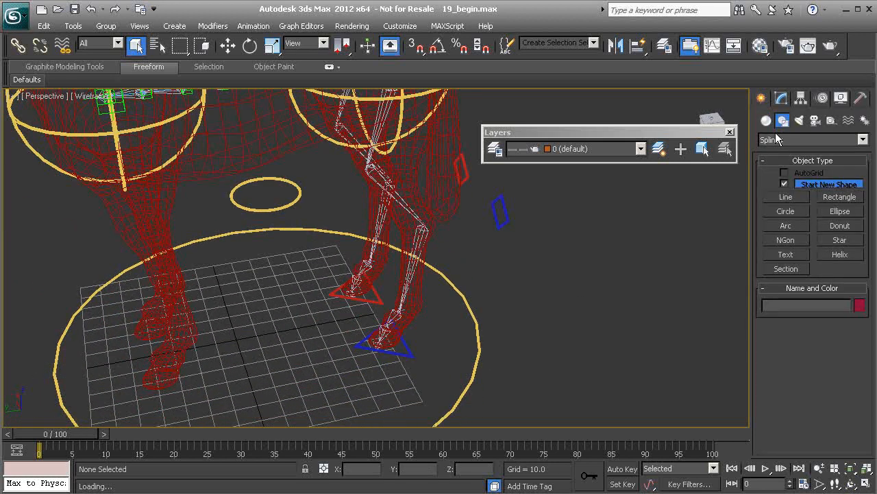
left_click(797, 214)
scroll(360, 323, "up", 6)
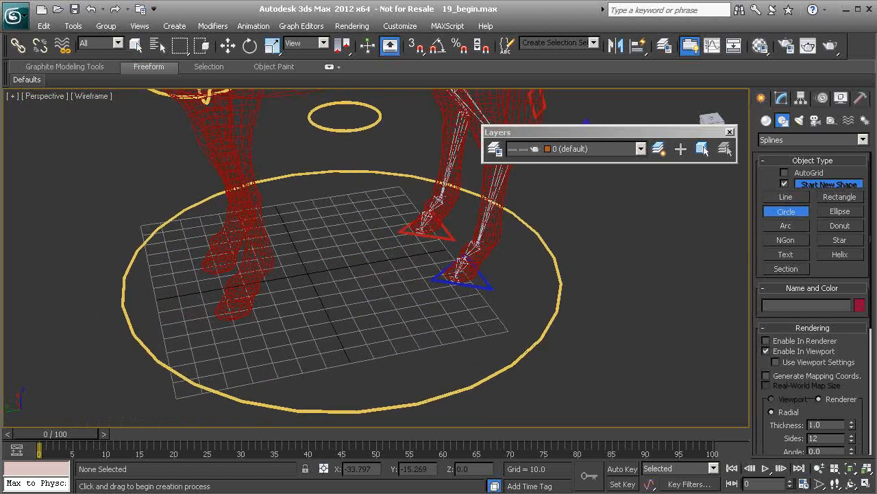
scroll(358, 257, "up", 5)
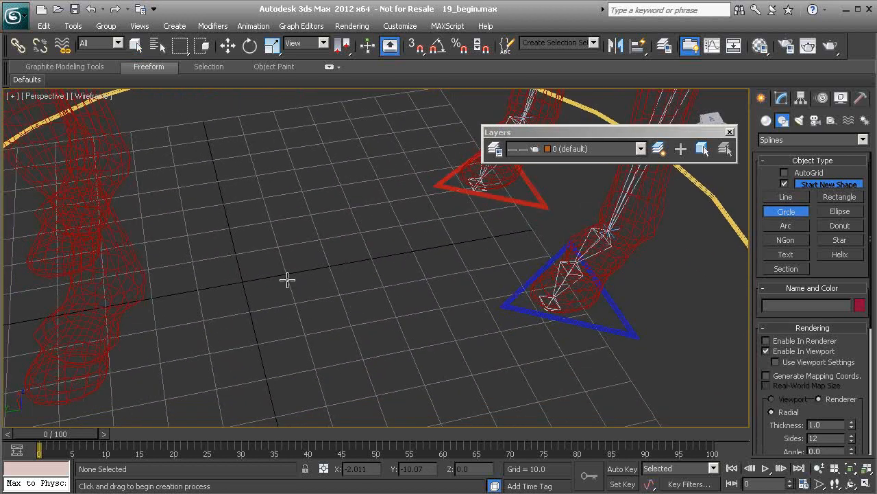
left_click_drag(290, 276, 316, 297)
right_click(362, 290)
Step: Convert the circle to an Editable Spline
scroll(360, 278, "up", 4)
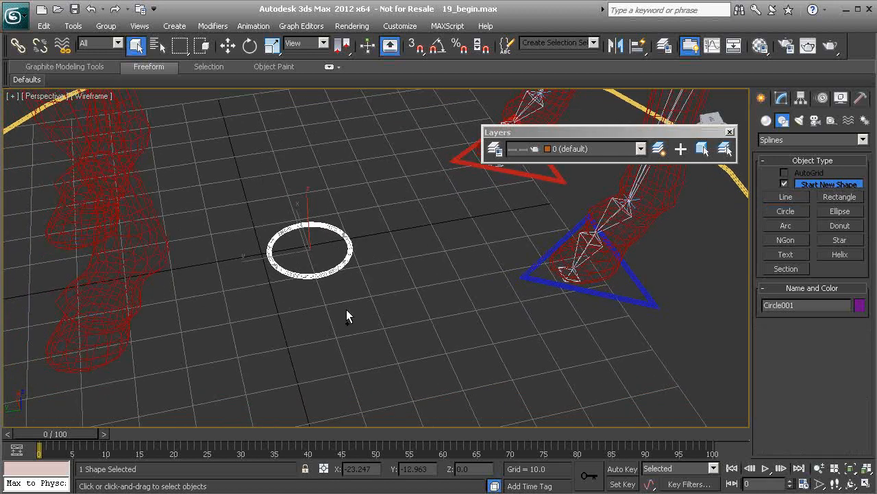
scroll(319, 277, "up", 1)
right_click(432, 269)
mouse_move(432, 397)
left_click(461, 393)
Step: Examine at vertex level where the circle's vertices sit, selecting several of them, and return to the whole object
middle_click_drag(374, 336, 379, 324)
left_click_drag(386, 360, 353, 304)
key("1")
left_click_drag(393, 206, 387, 203)
left_click_drag(299, 162, 344, 216)
left_click_drag(243, 237, 297, 284)
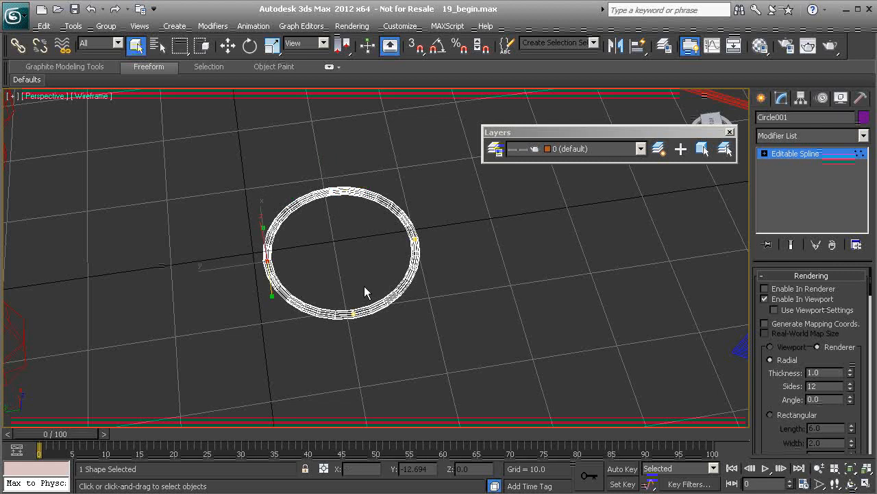
scroll(303, 284, "up", 5)
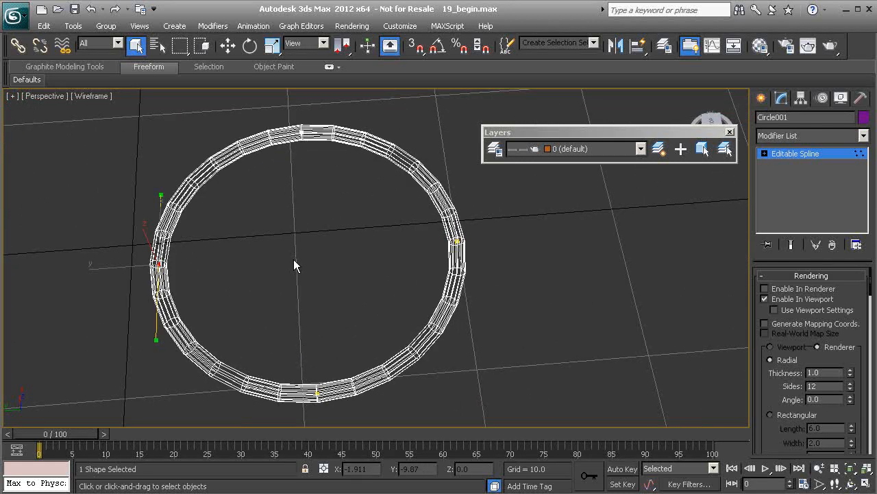
scroll(309, 273, "down", 3)
left_click(796, 153)
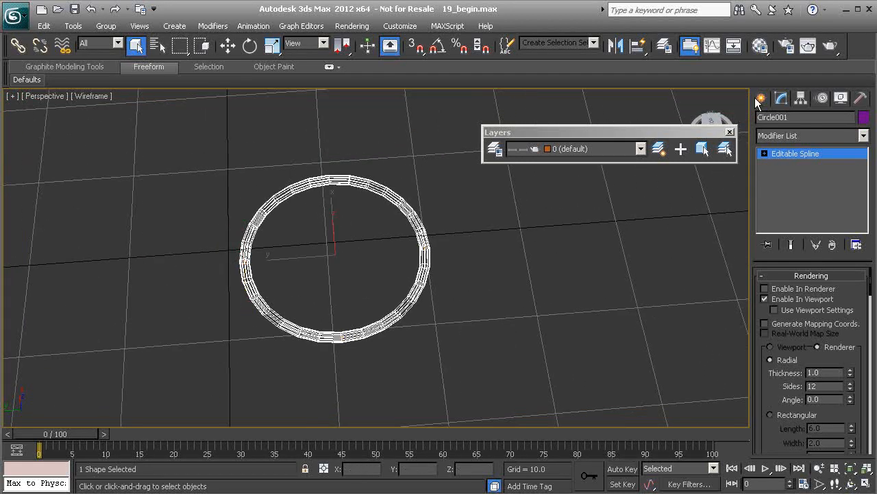
Step: Start the Line tool, check that the snap settings use Vertex, and turn on 3D snapping
left_click(761, 98)
left_click(786, 197)
middle_click_drag(400, 262, 434, 258)
right_click(420, 52)
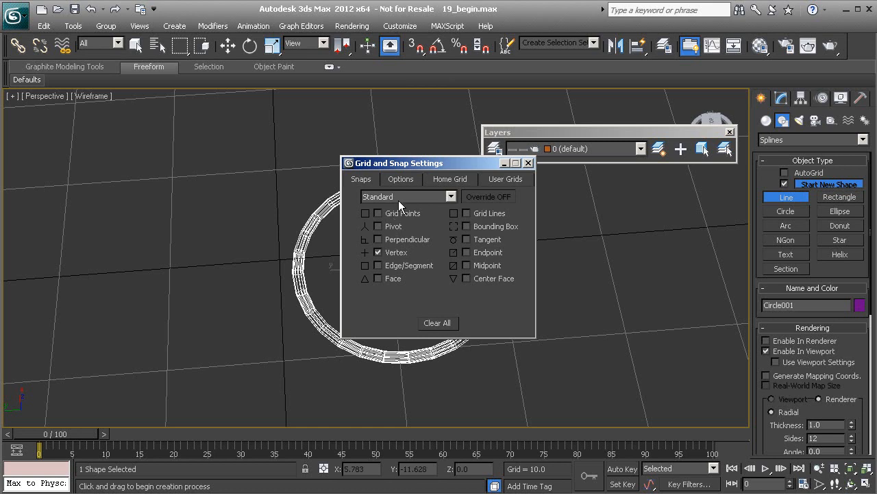
left_click(528, 164)
middle_click_drag(417, 278, 394, 276)
scroll(409, 286, "up", 1)
key("s")
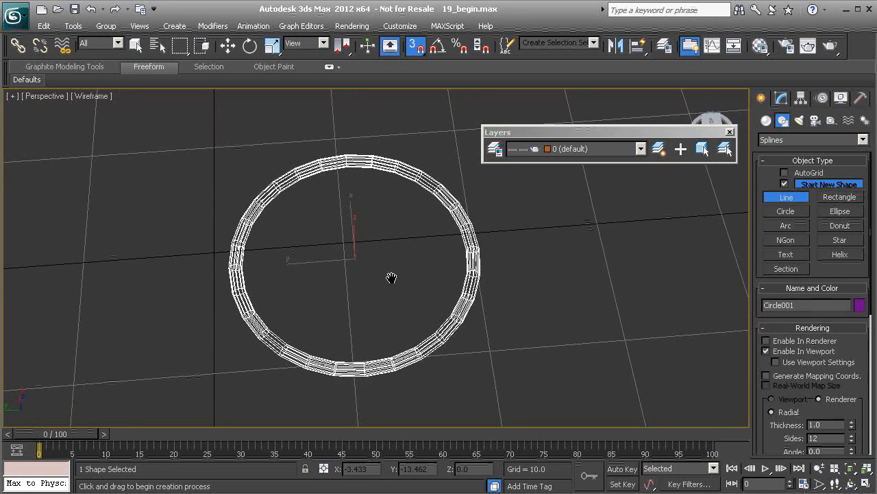
Step: Draw two straight lines crossing inside the circle, each snapped between a pair of its opposite vertices
left_click(348, 163)
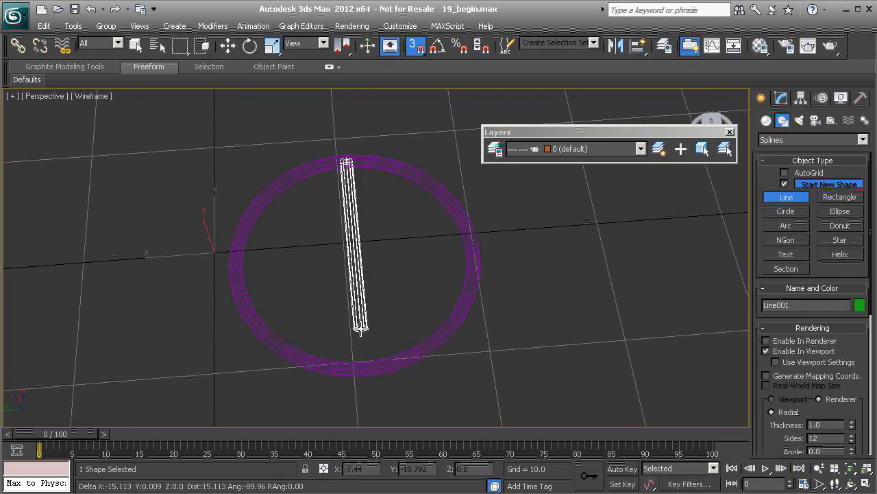
left_click(364, 367)
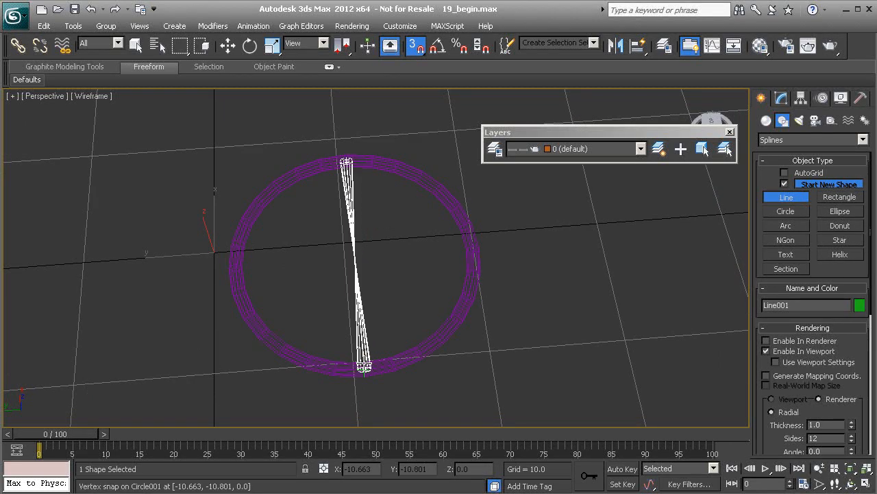
right_click(427, 292)
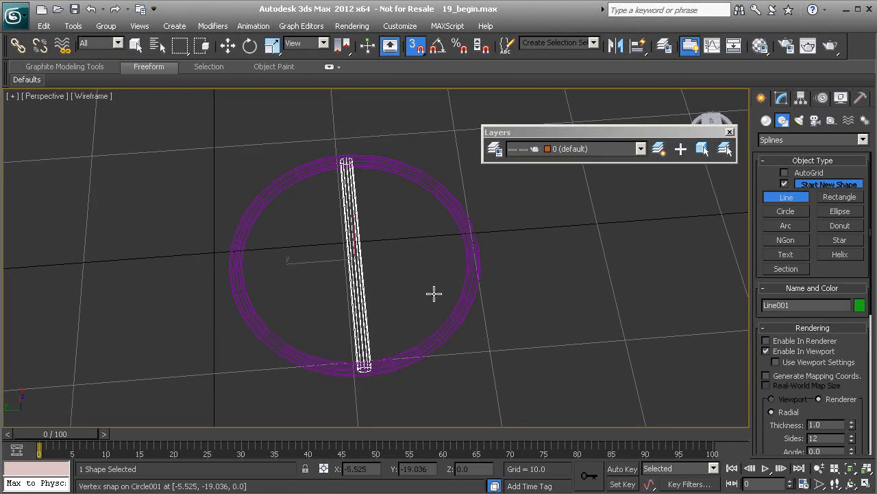
left_click(472, 249)
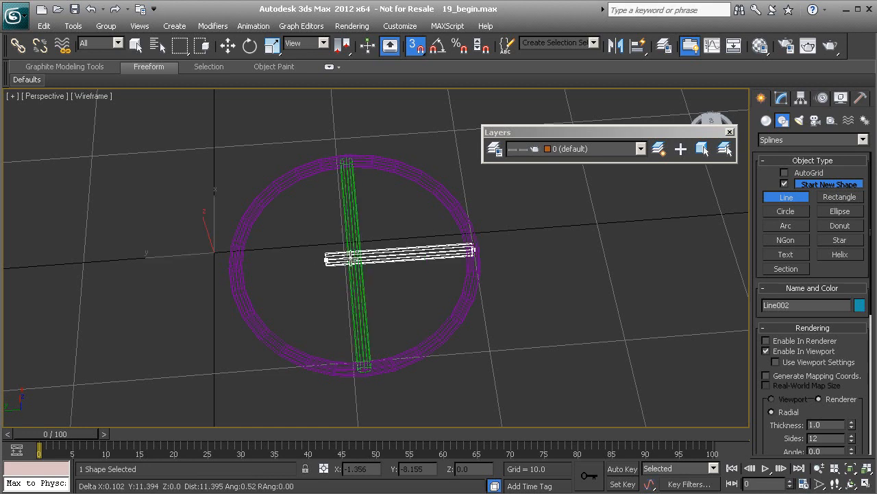
left_click(236, 267)
right_click(152, 145)
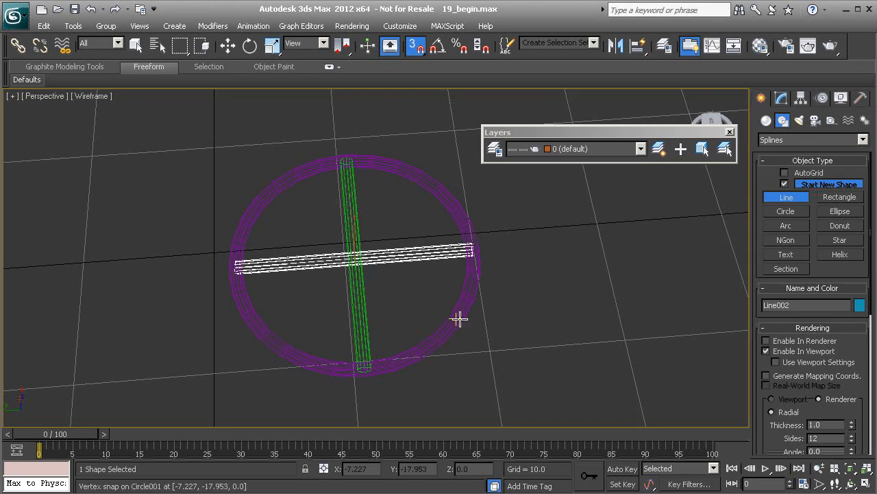
right_click(532, 313)
Step: Attach both crossing lines to the circle so that they form one spline shape
middle_click_drag(503, 318, 465, 320, "alt")
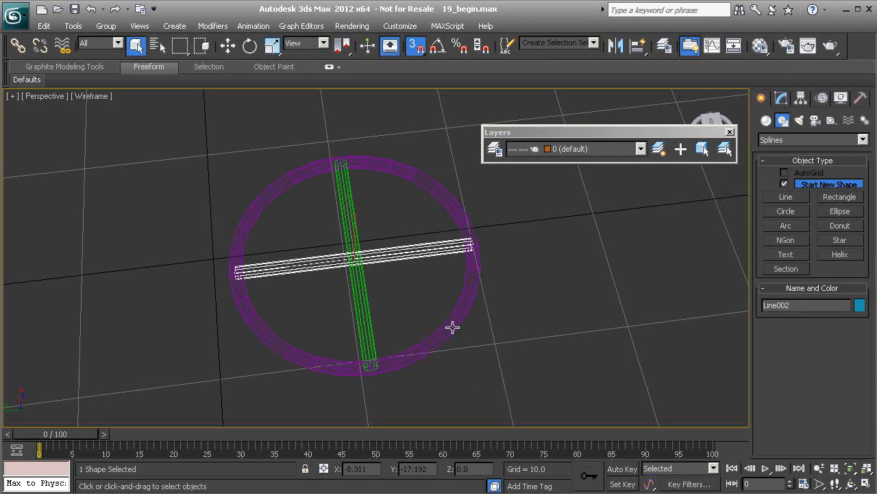
left_click(453, 327)
left_click(784, 98)
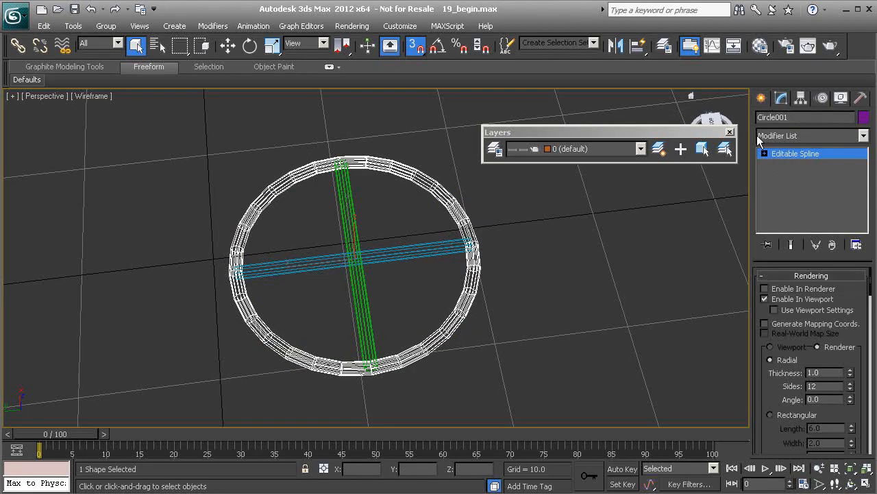
scroll(765, 364, "down", 8)
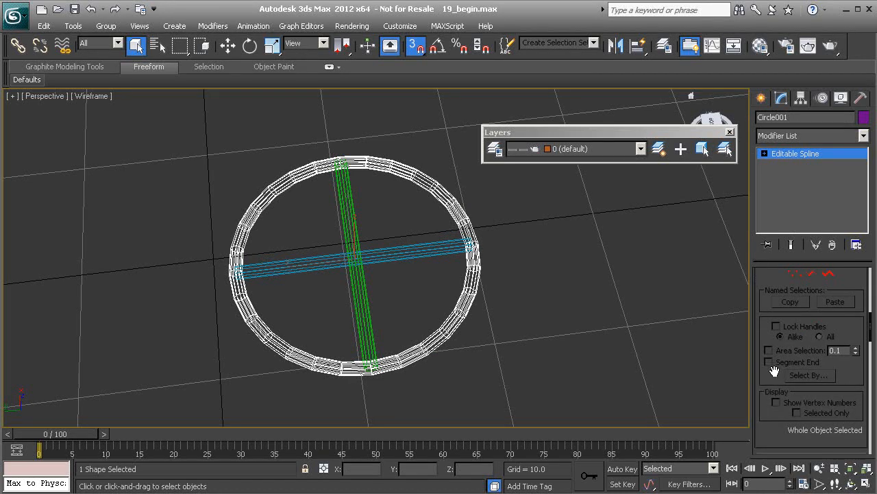
scroll(766, 392, "down", 10)
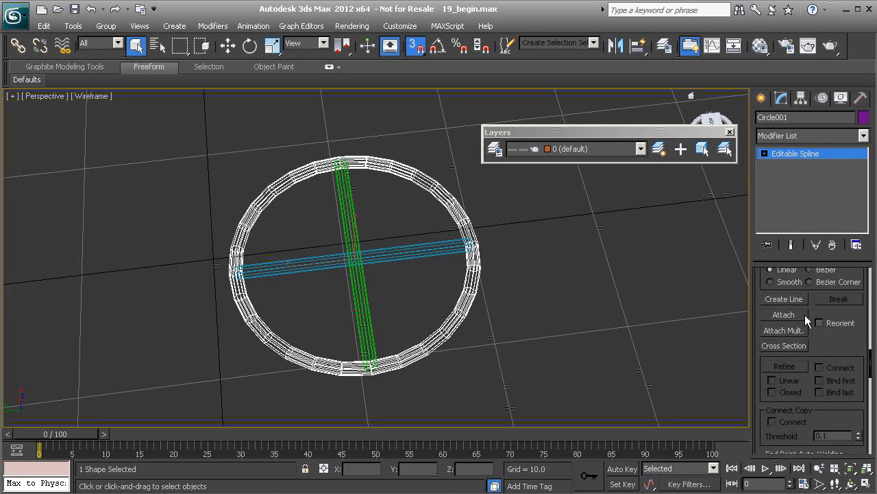
left_click(794, 315)
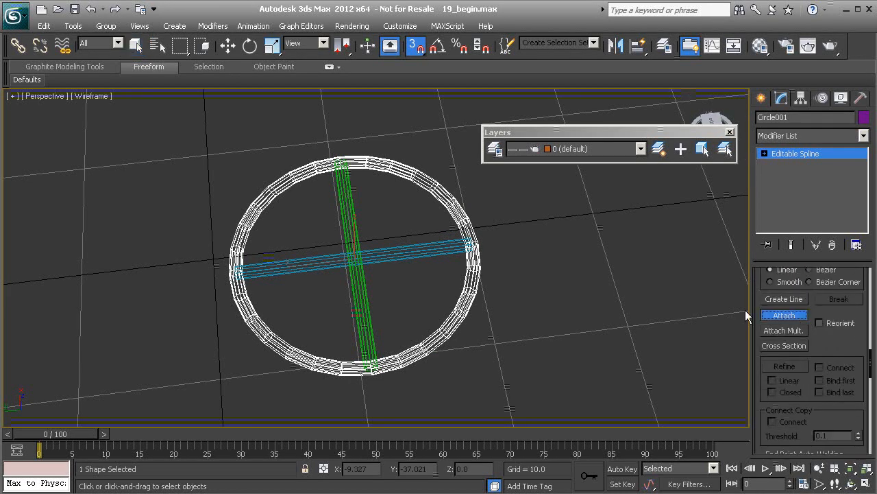
left_click(409, 252)
left_click(365, 293)
key("w")
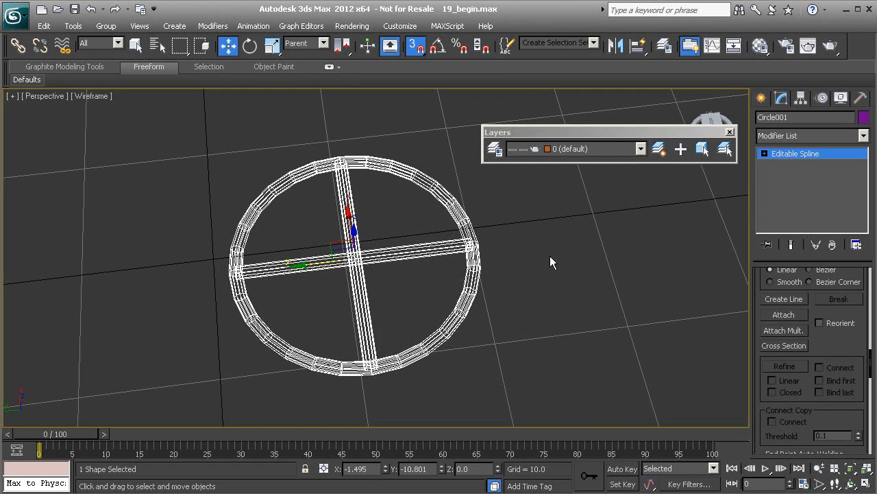
Step: Turn off 3D snapping
middle_click_drag(479, 278, 364, 211, "alt")
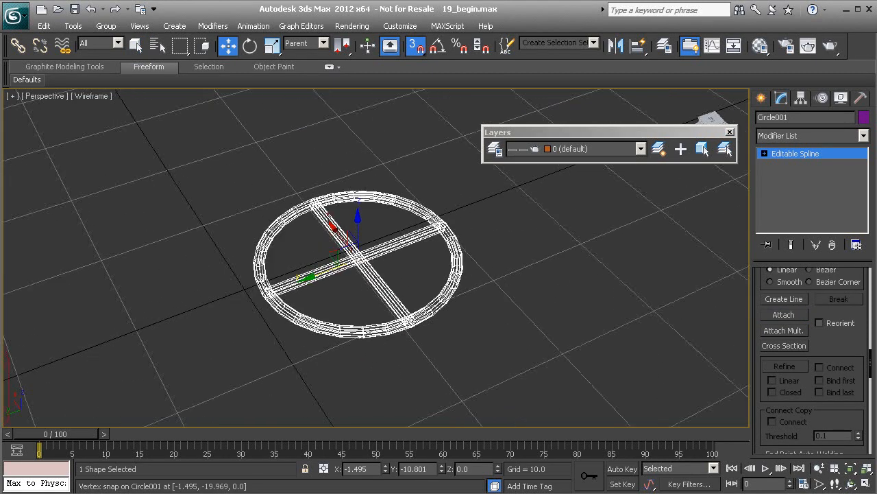
scroll(364, 206, "down", 3)
middle_click_drag(405, 255, 433, 238, "alt")
scroll(432, 238, "up", 1)
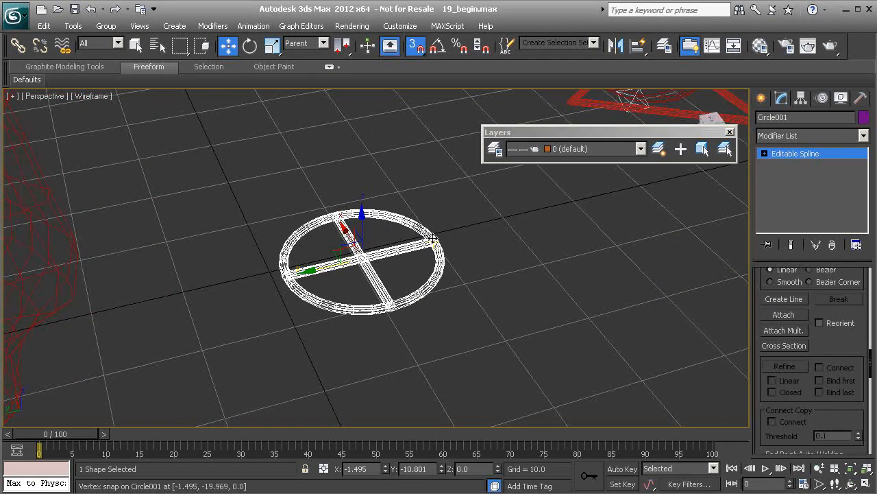
key("s")
middle_click_drag(469, 263, 502, 269)
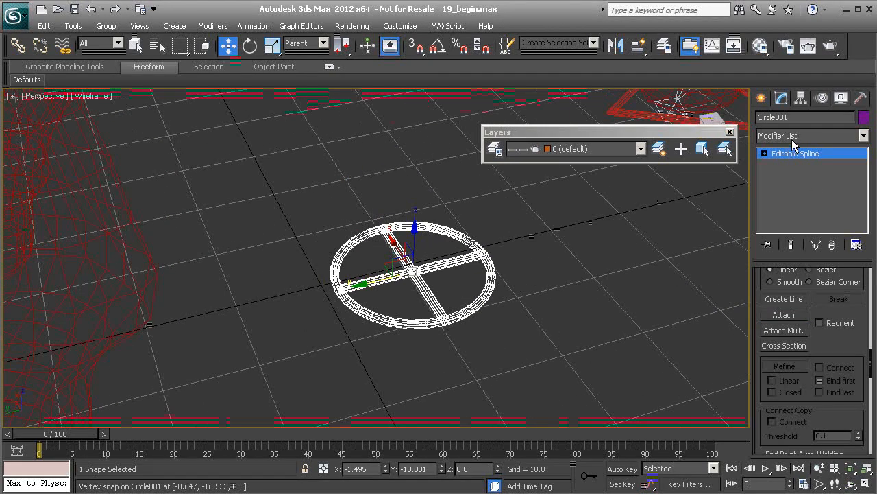
Step: Rename the crossed circle shape Cs_L_PelvisJiggle01 and set its object colour to dark blue
left_click(791, 118)
type("C")
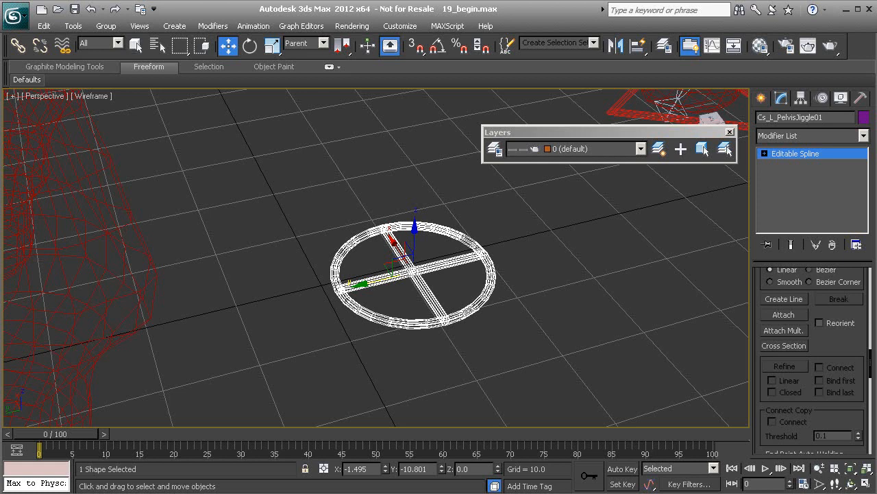
left_click(864, 117)
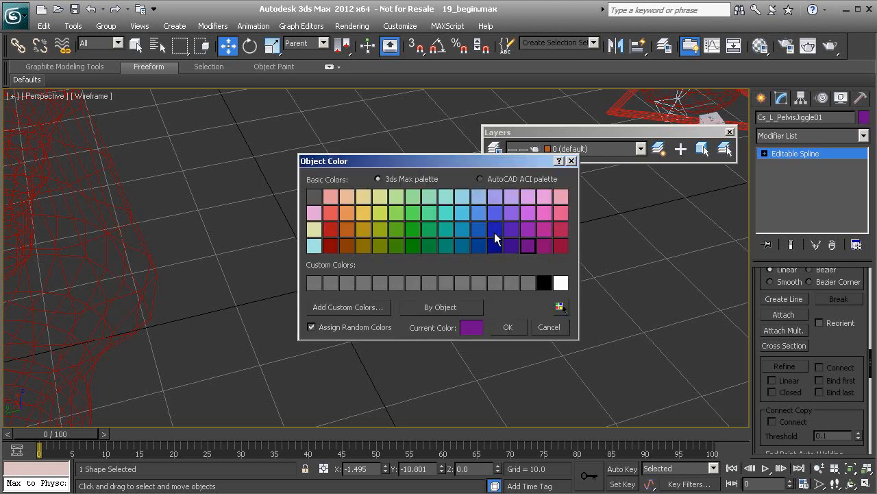
left_click(517, 330)
Step: Turn on angle snap and rotate the crossed circle -90 degrees about the Y axis so that it stands upright
middle_click_drag(549, 289, 443, 338)
scroll(442, 338, "down", 5)
middle_click_drag(410, 270, 367, 274)
key("r")
key("e")
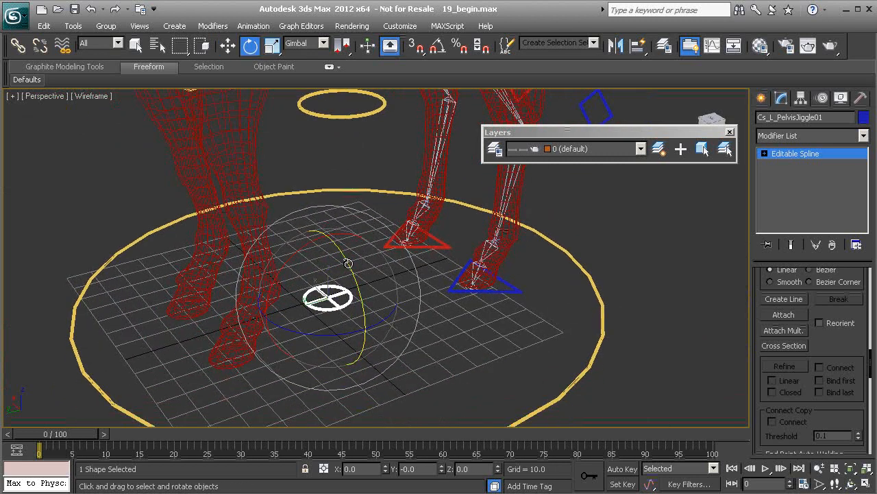
key("a")
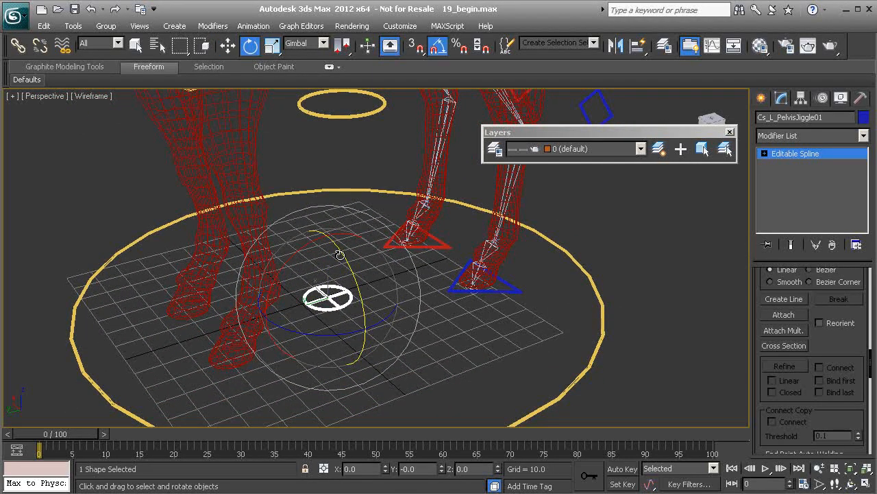
left_click_drag(338, 243, 359, 305)
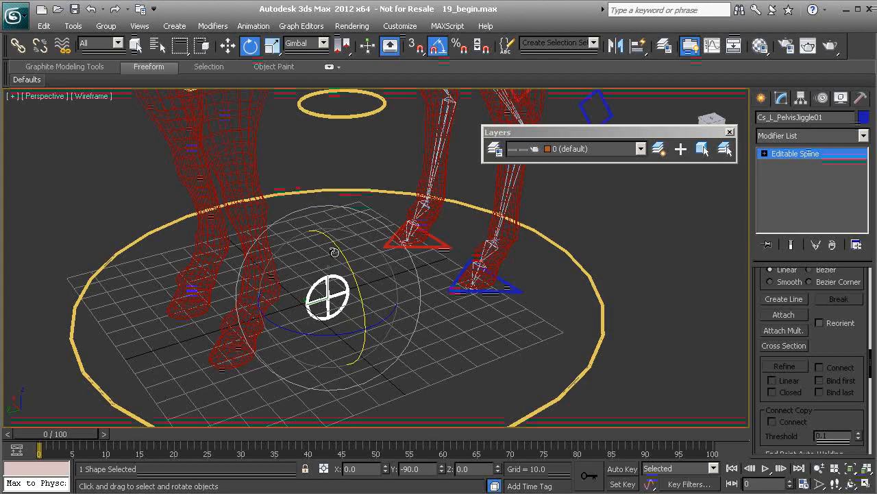
Step: Align the crossed circle to the bone joint at the horse's left hip
middle_click_drag(351, 292, 346, 274, "alt")
scroll(379, 265, "down", 3)
middle_click_drag(399, 250, 337, 329)
middle_click_drag(338, 329, 357, 303, "alt")
middle_click_drag(363, 270, 369, 259, "alt")
middle_click_drag(370, 259, 353, 292)
key("alt+a")
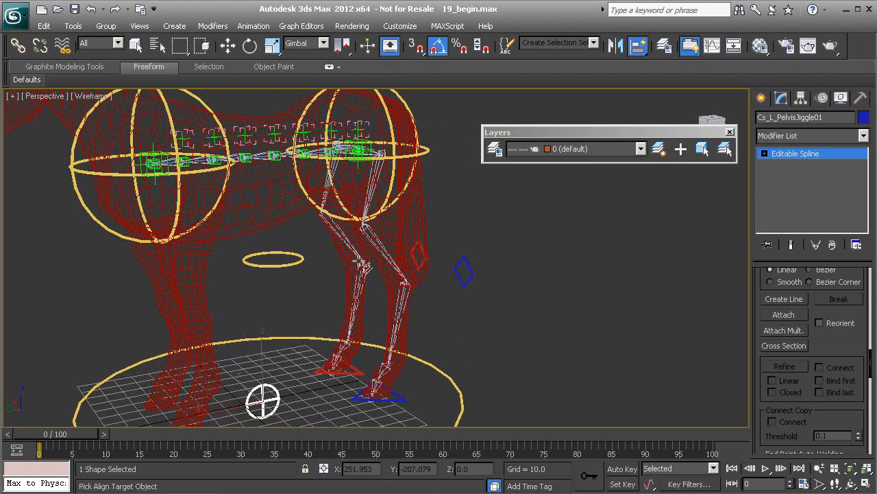
middle_click_drag(332, 252, 347, 257, "alt")
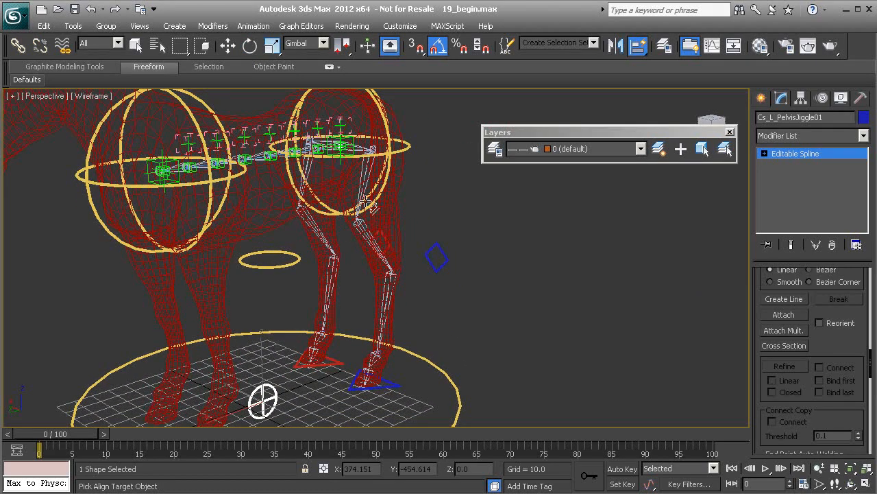
left_click(373, 149)
middle_click_drag(404, 236, 380, 317)
middle_click_drag(380, 317, 370, 323, "alt")
scroll(330, 222, "up", 4)
middle_click_drag(331, 222, 350, 295)
middle_click_drag(350, 295, 377, 287, "alt")
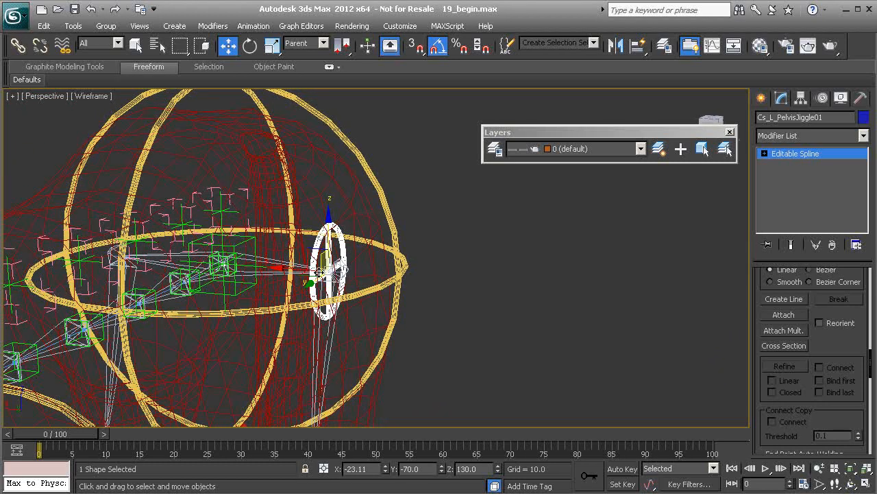
Step: With Affect Object Only, move the crossed circle outward from the left hip along X, leaving its pivot at the joint
left_click(801, 99)
middle_click_drag(342, 277, 347, 305, "alt")
scroll(372, 281, "up", 2)
left_click(803, 203)
left_click_drag(262, 274, 374, 289)
Step: Switch the viewport to shaded display and inspect the crossed circle's placement outside the horse's hip
middle_click_drag(375, 289, 365, 318, "alt")
key("F3")
scroll(374, 305, "down", 6)
middle_click_drag(344, 302, 350, 329, "alt")
left_click_drag(313, 249, 316, 249)
right_click(316, 249)
left_click(508, 270)
key("shift+z")
middle_click_drag(419, 283, 485, 311)
scroll(412, 278, "up", 1)
middle_click_drag(412, 283, 482, 323, "alt")
left_click(455, 273)
scroll(481, 323, "up", 2)
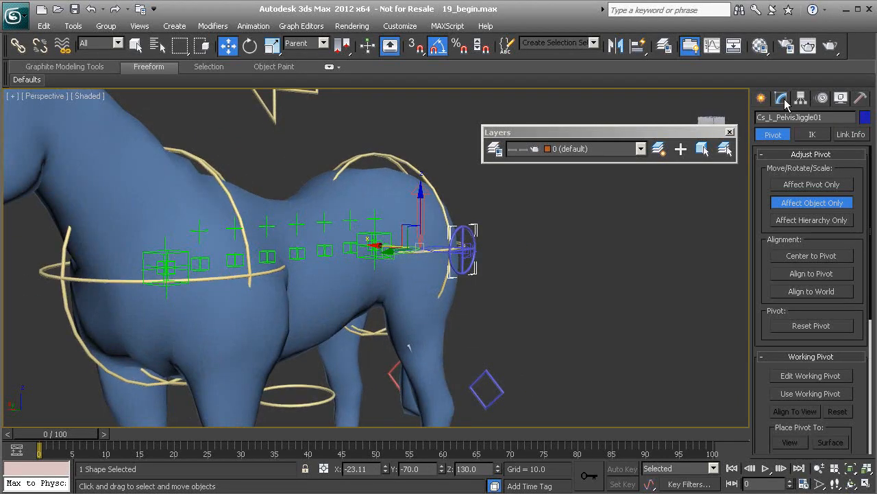
Step: Leave Affect Object Only and the vertex level so that the whole crossed circle shape is selected
left_click(781, 98)
left_click(791, 155)
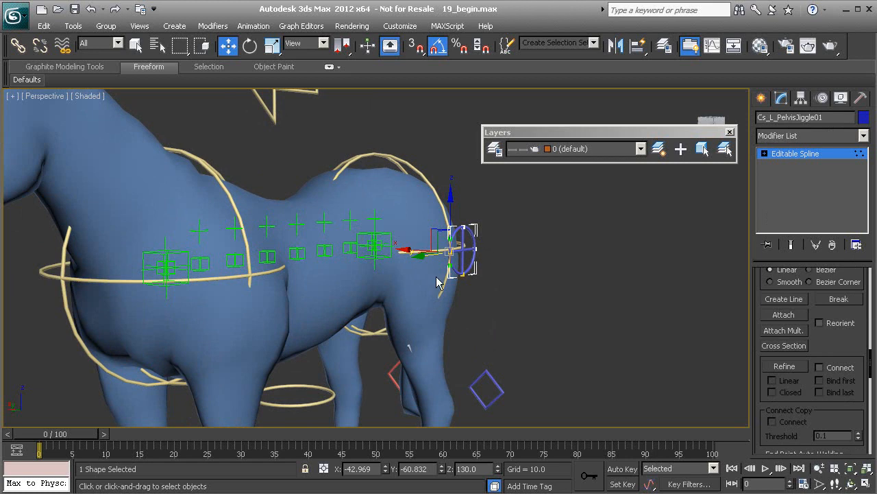
middle_click_drag(519, 297, 486, 283, "alt")
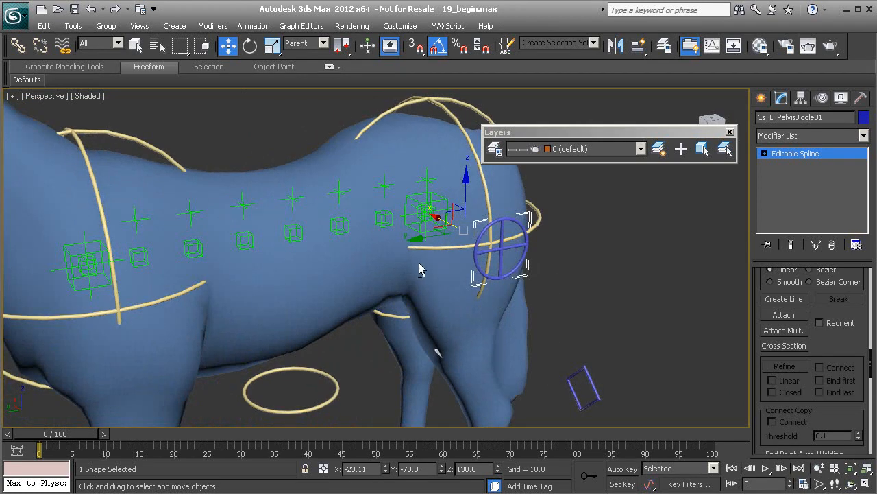
middle_click_drag(422, 270, 418, 266, "alt")
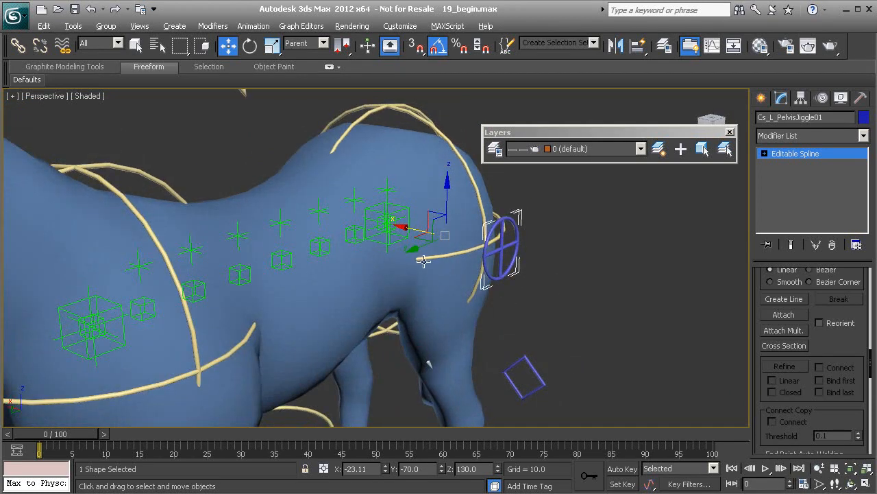
Step: Switch the viewport back to wireframe display, keeping the left hip's crossed circle in view
middle_click_drag(422, 260, 478, 284, "alt")
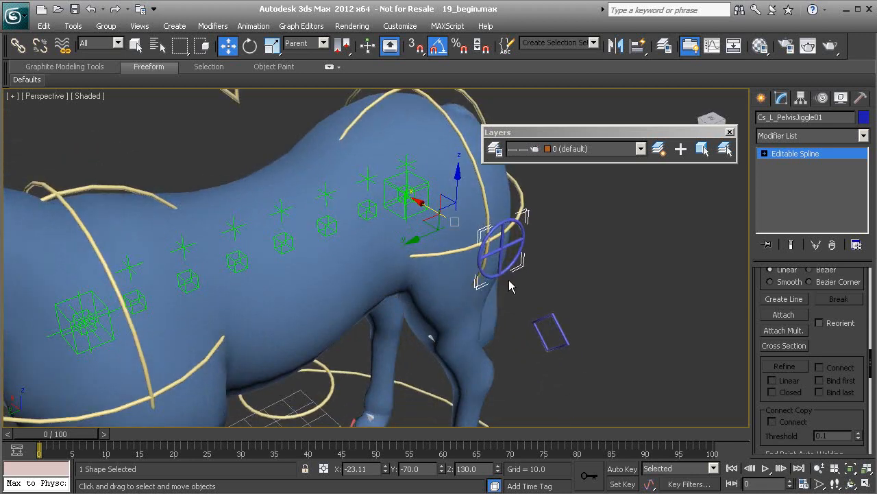
key("F3")
middle_click_drag(508, 312, 532, 287, "alt")
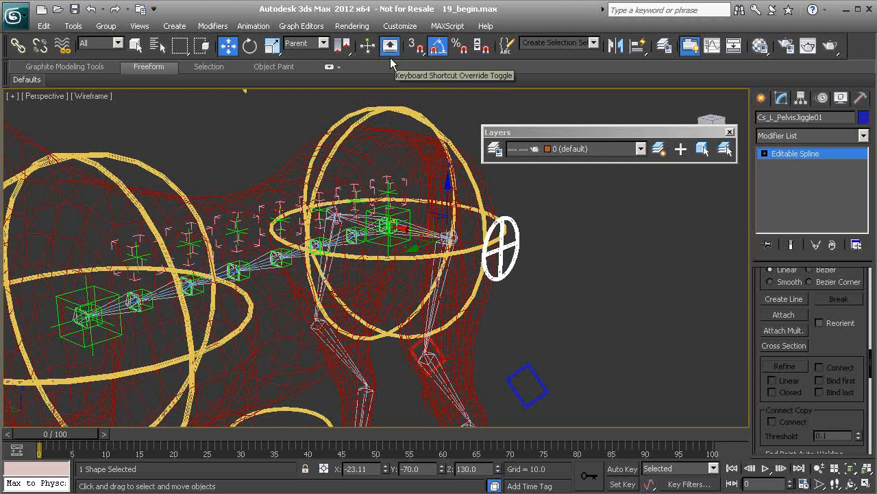
middle_click_drag(414, 143, 473, 103, "alt")
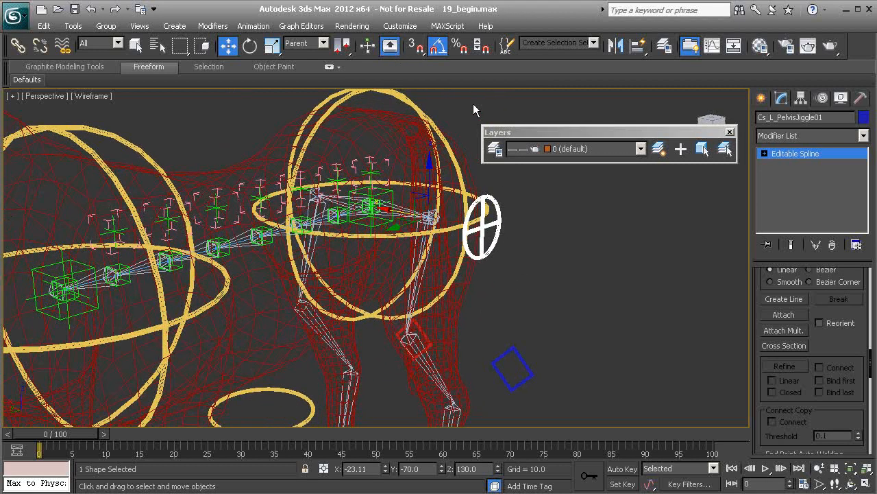
left_click(616, 46)
left_click_drag(424, 141, 564, 163)
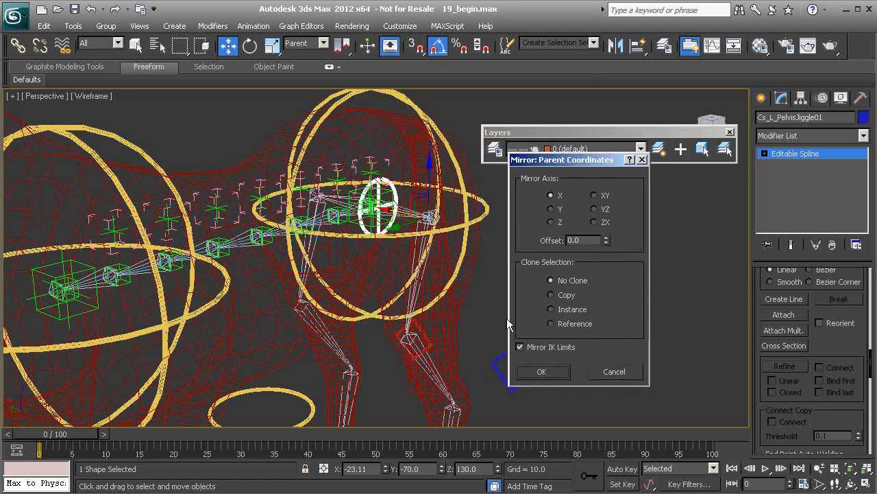
left_click(614, 372)
Step: Clone the left pelvis jiggle shape as a Copy named Cs_R_PelvisJiggle01
middle_click_drag(543, 286, 510, 258, "alt")
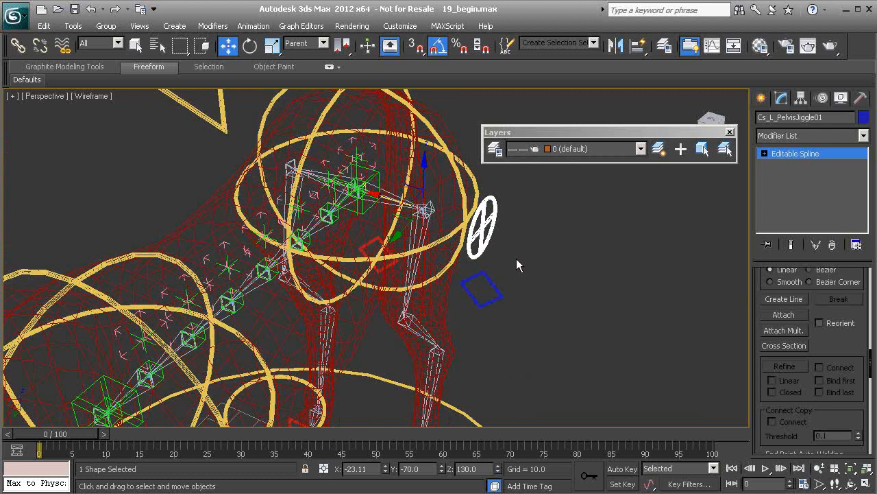
key("ctrl+v")
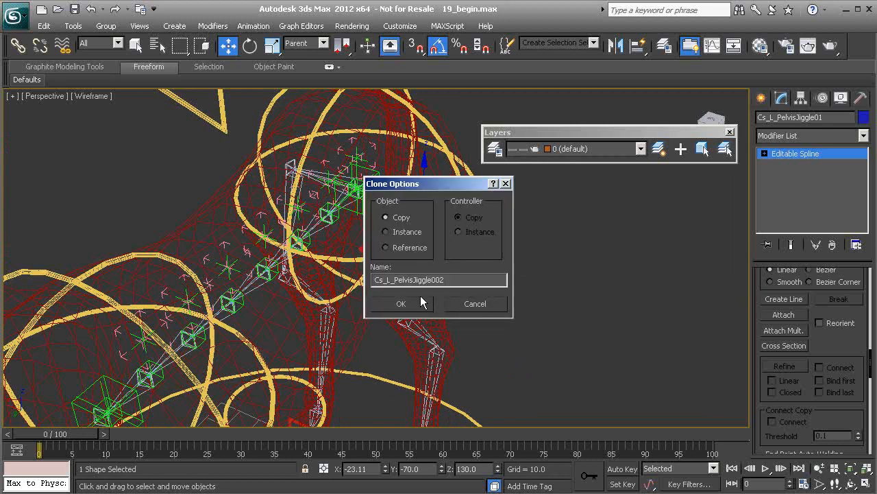
type("R")
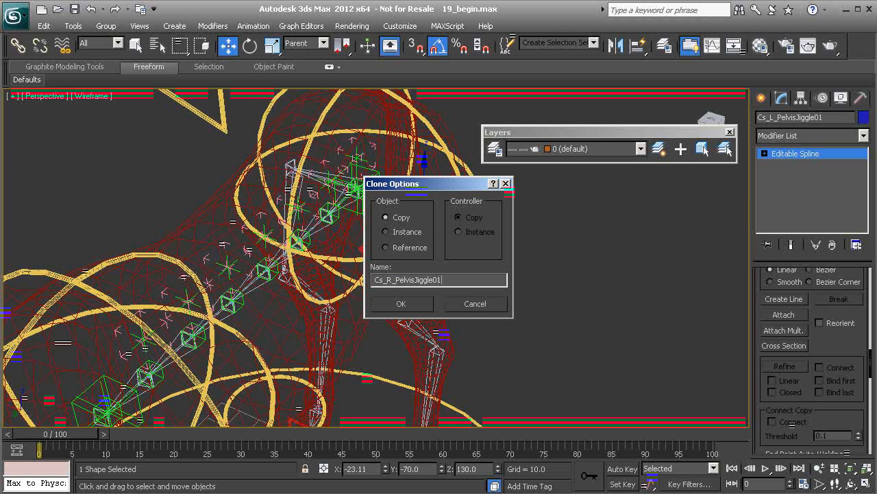
left_click(421, 304)
mouse_move(438, 292)
middle_mouse_down("alt")
mouse_move(446, 287)
mouse_move(446, 303)
mouse_move(442, 262)
mouse_move(453, 274)
mouse_move(470, 270)
mouse_move(367, 380)
mouse_move(389, 340)
middle_mouse_up("alt")
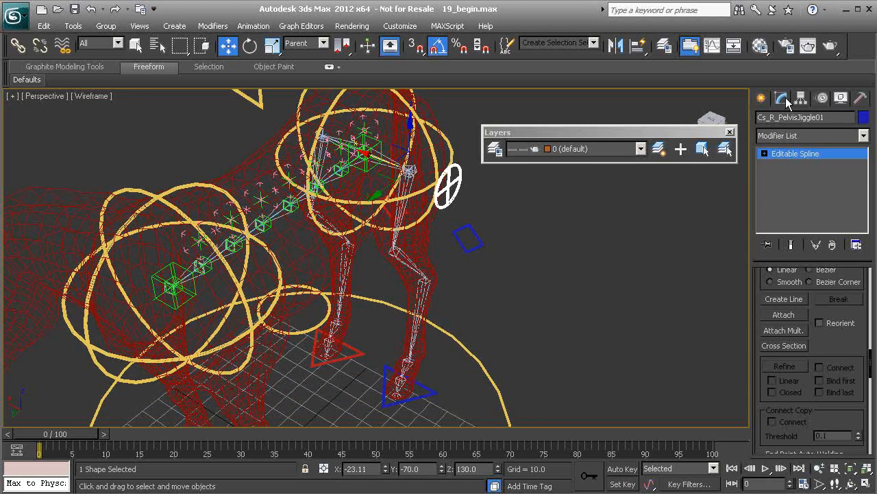
Step: Turn on Affect Pivot Only for the copied shape and set 3D snapping to Grid Points
middle_click_drag(499, 253, 475, 255, "alt")
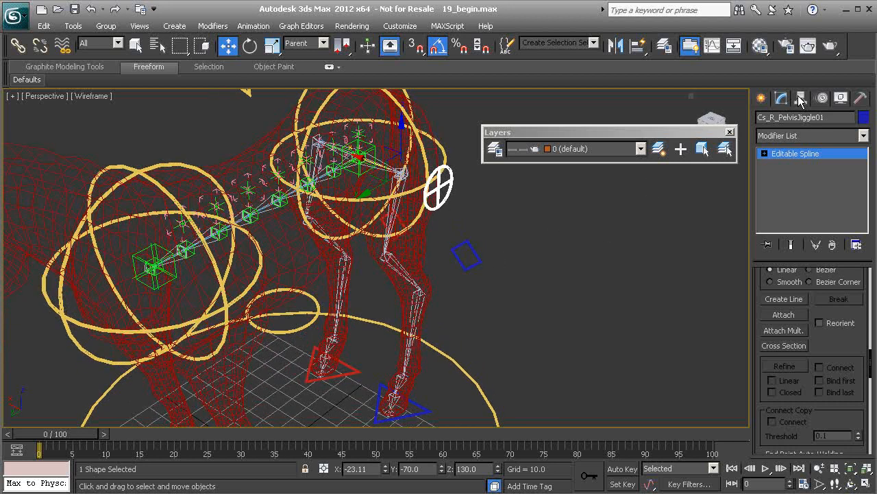
left_click(801, 99)
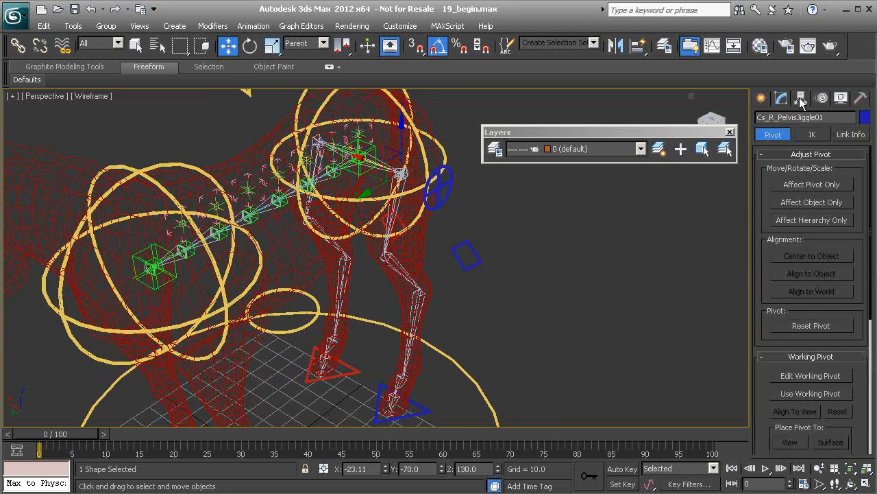
left_click(816, 184)
middle_click_drag(536, 292, 476, 268, "alt")
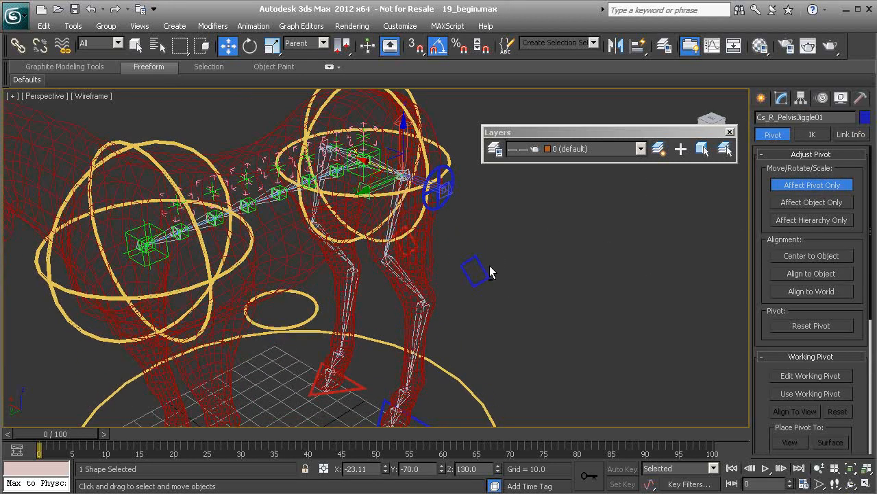
right_click(416, 46)
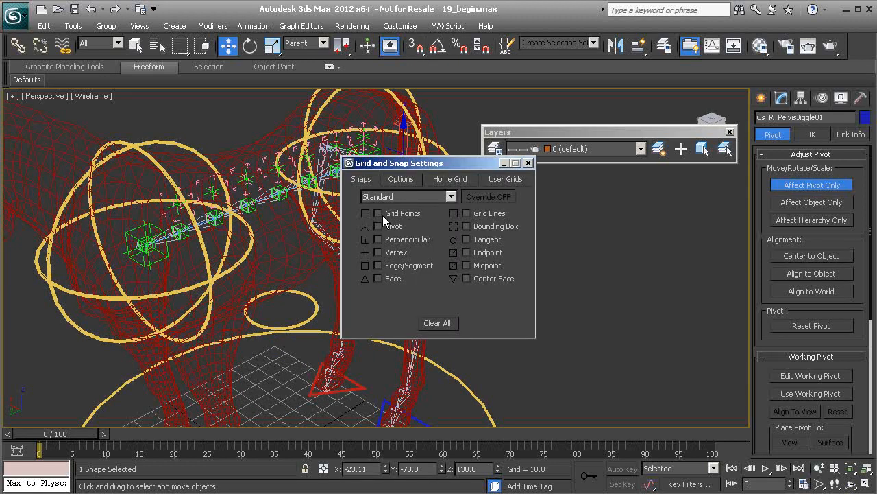
left_click(528, 163)
middle_click_drag(467, 292, 429, 259, "alt")
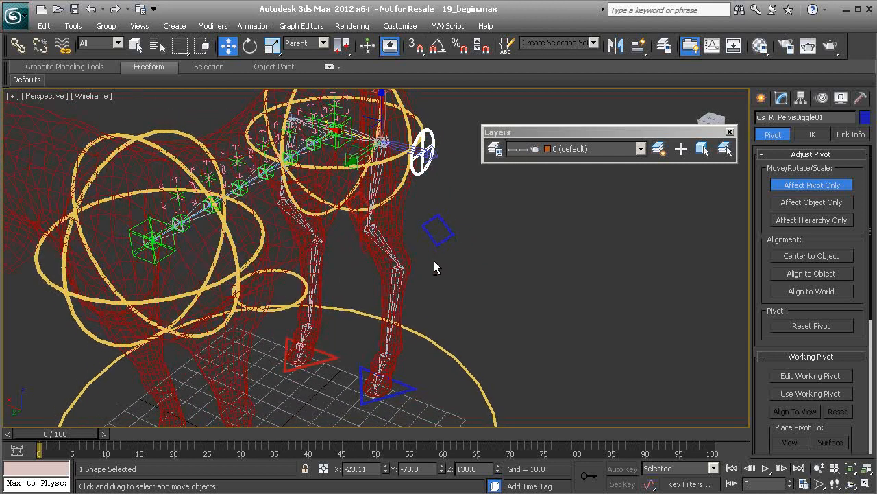
Step: Snap the copy's pivot to the grid point on the horse's centerline at X 0, Y -70, Z 0, and turn snapping off
key("s")
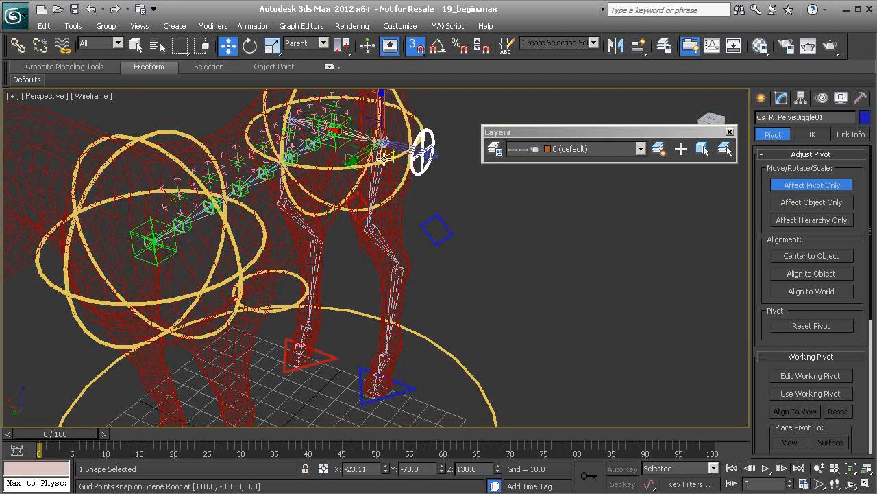
left_click_drag(381, 144, 338, 371)
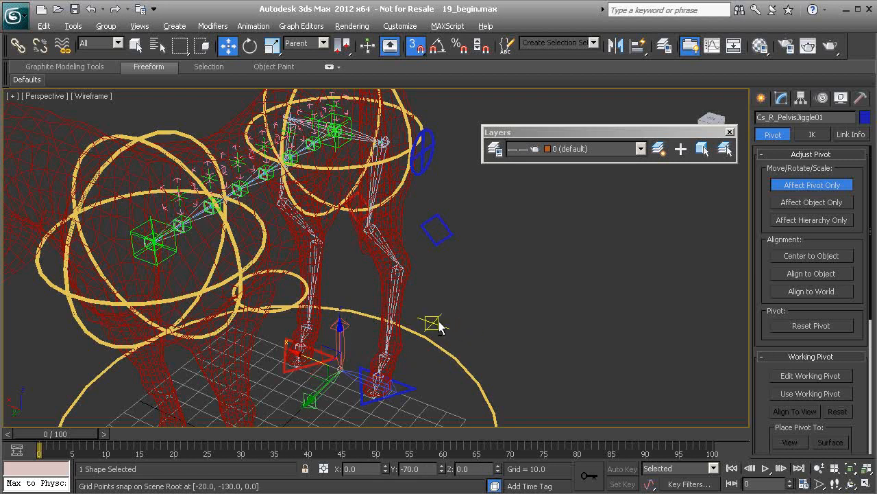
middle_click_drag(445, 329, 443, 319, "alt")
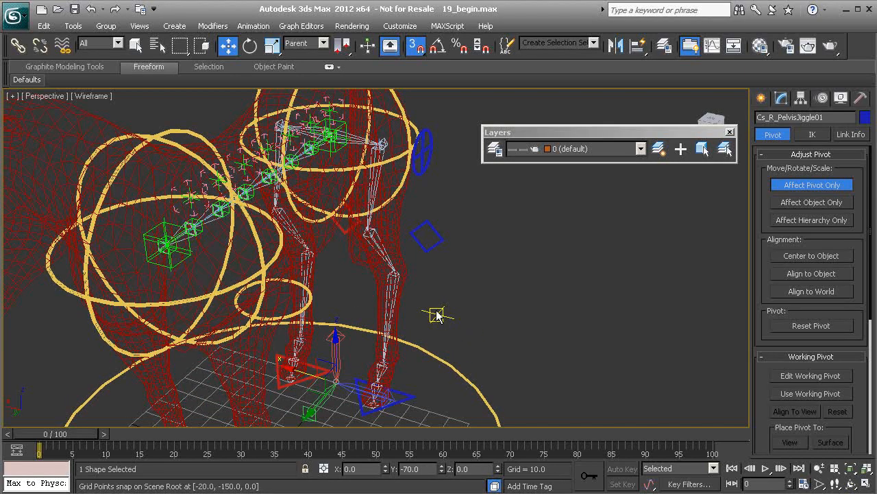
key("s")
Step: Mirror the copied shape across X with No Clone to the horse's right side and leave Affect Pivot Only
middle_click_drag(437, 310, 388, 295, "alt")
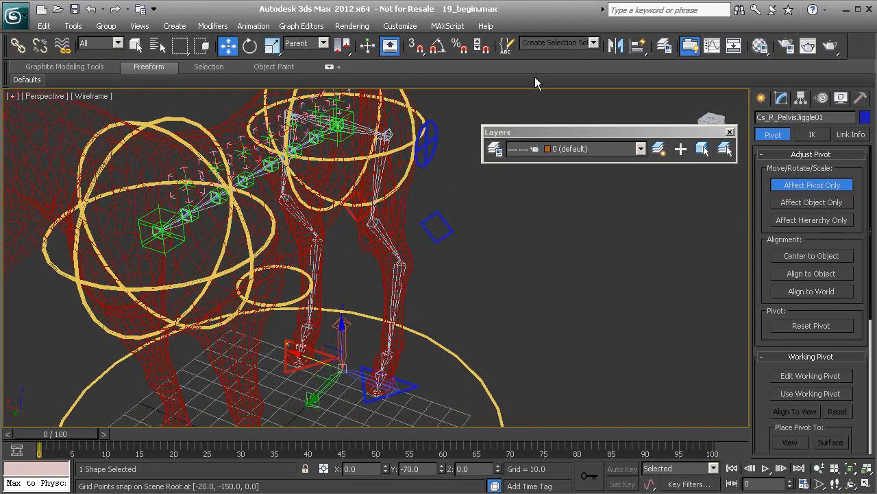
middle_click_drag(364, 165, 402, 198, "alt")
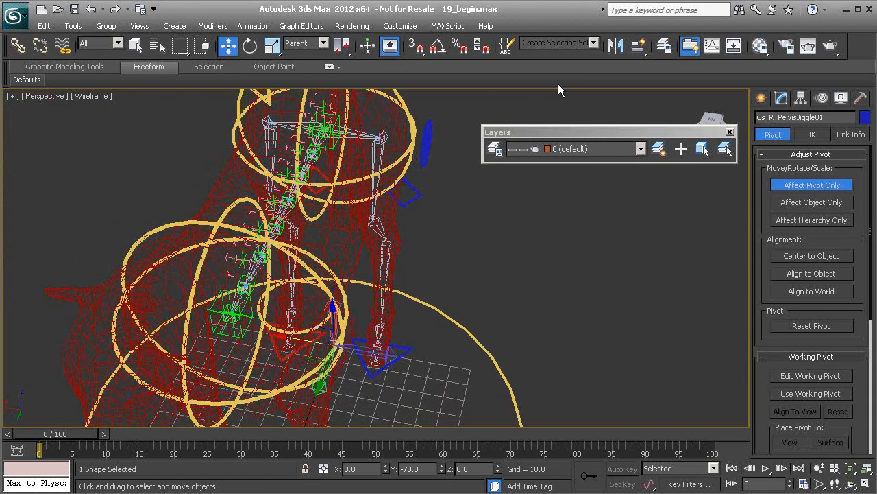
left_click(613, 47)
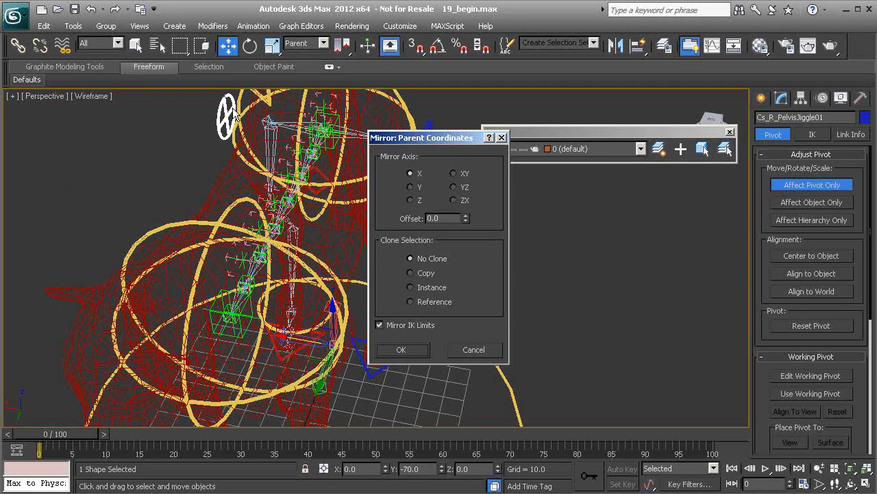
left_click(414, 350)
middle_click_drag(414, 352, 332, 286, "alt")
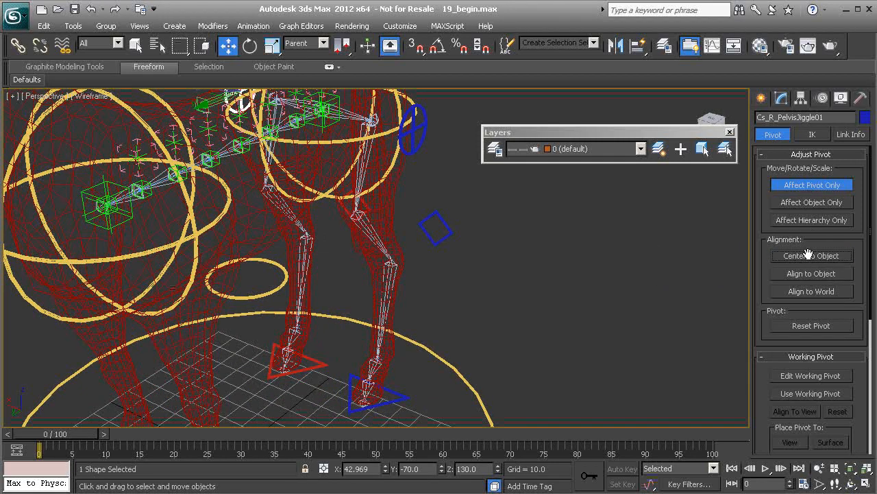
left_click(806, 186)
Step: With Affect Pivot Only, align the mirrored shape's pivot to the bone joint at the right hip, and leave pivot editing
middle_click_drag(484, 202, 307, 196, "alt")
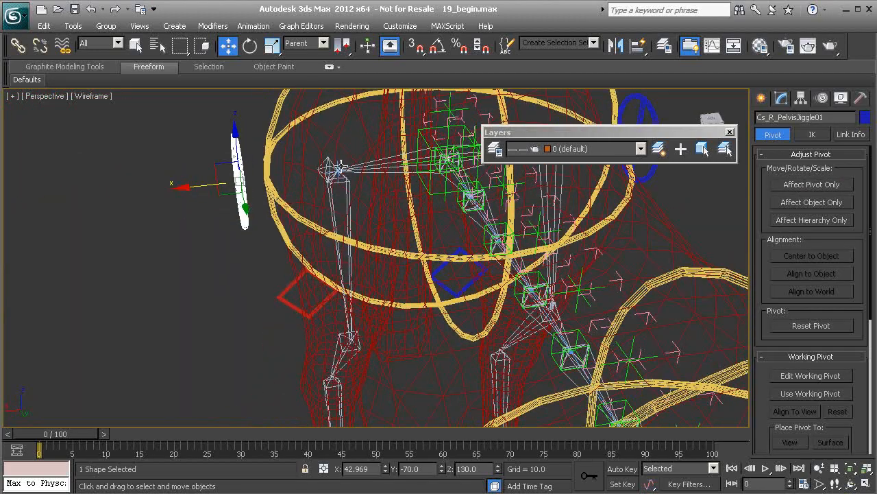
middle_click_drag(347, 168, 360, 225, "alt")
left_click(819, 183)
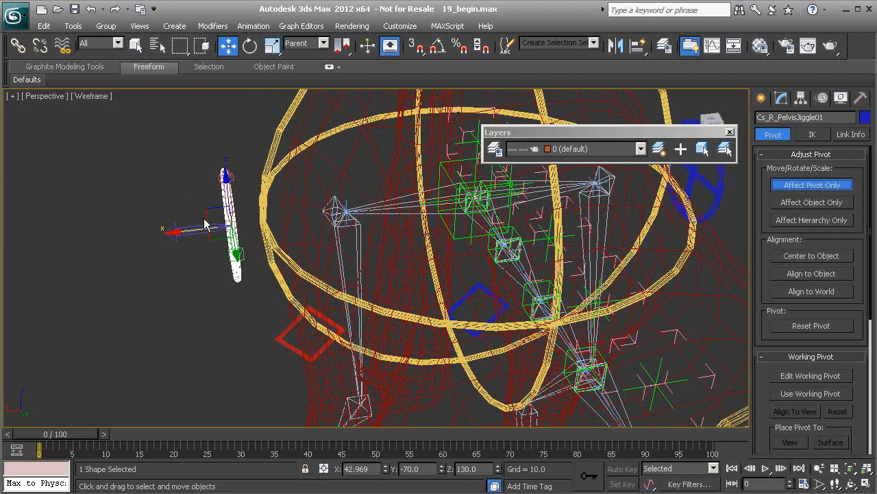
key("alt+a")
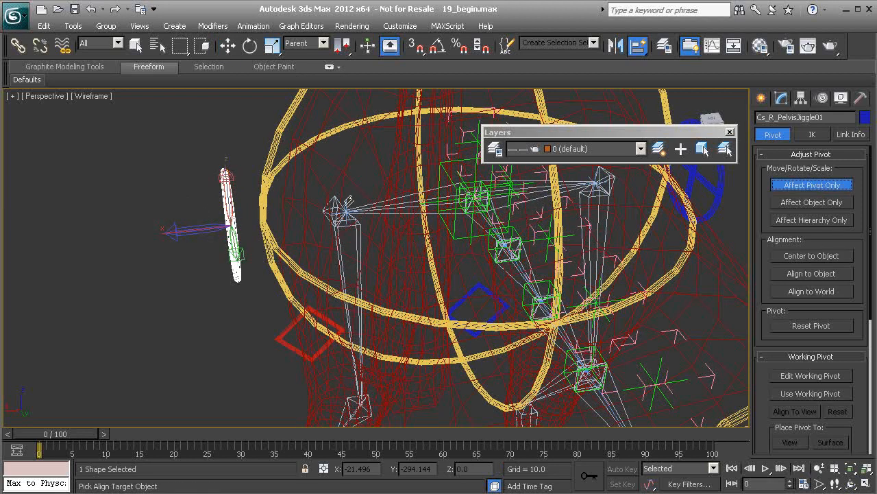
left_click(348, 204)
middle_click_drag(347, 204, 408, 260, "alt")
key("s")
key("s")
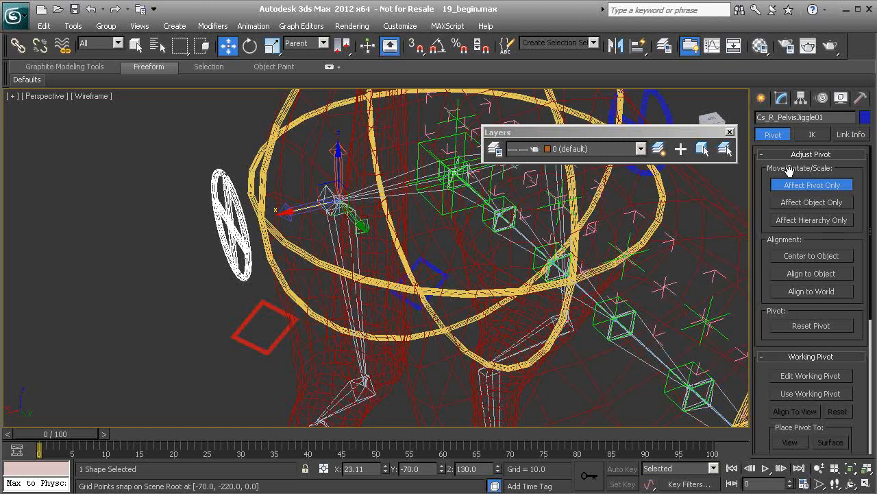
left_click(809, 185)
middle_click_drag(425, 274, 387, 294, "alt")
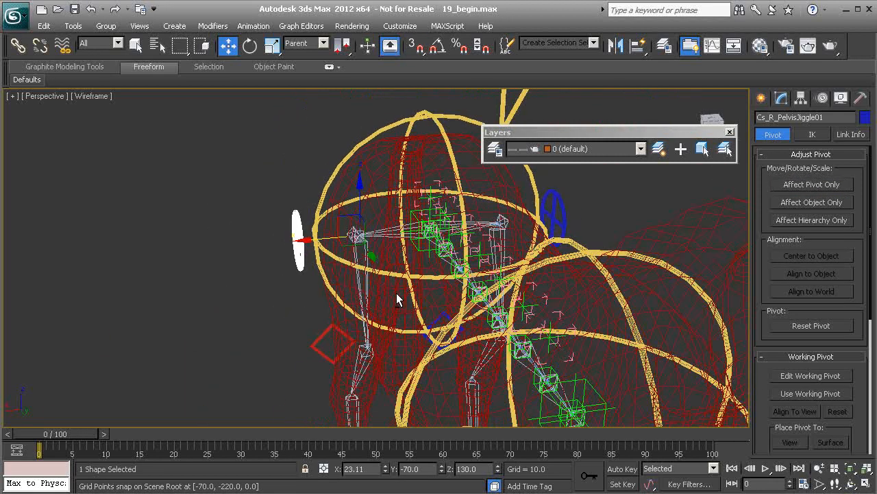
Step: Change the right pelvis jiggle shape's object color to red and deselect it
left_click(865, 118)
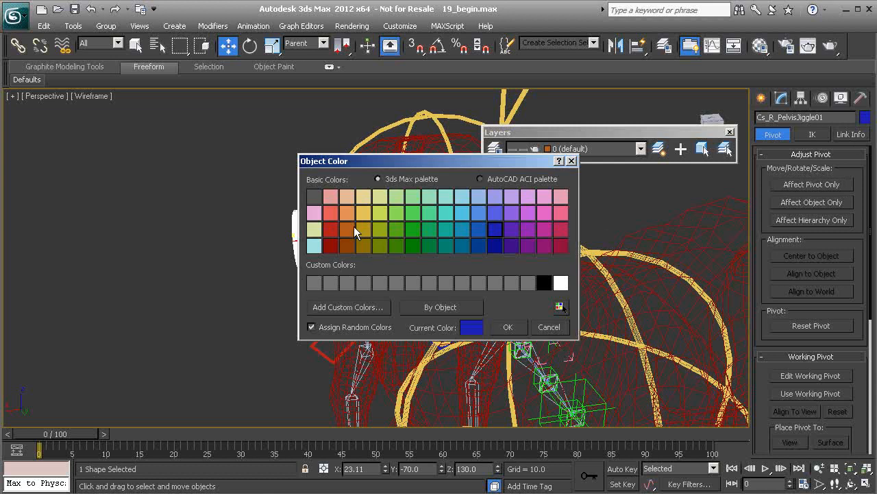
left_click(332, 229)
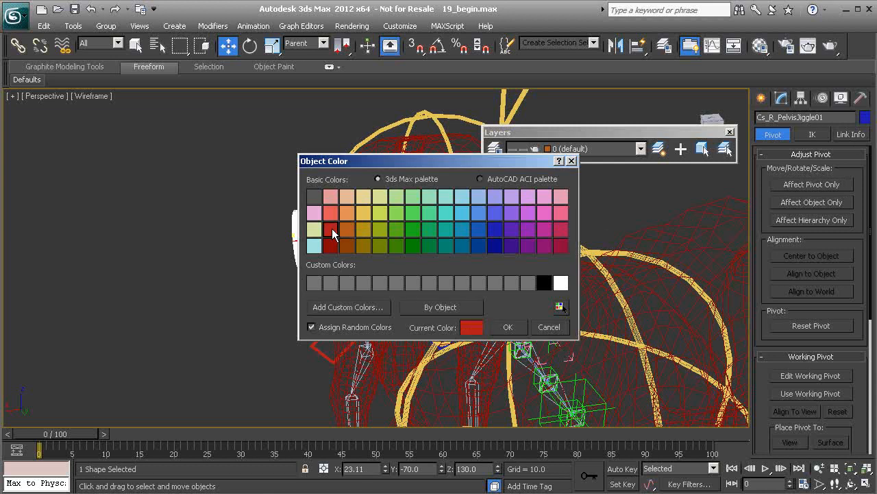
left_click(509, 328)
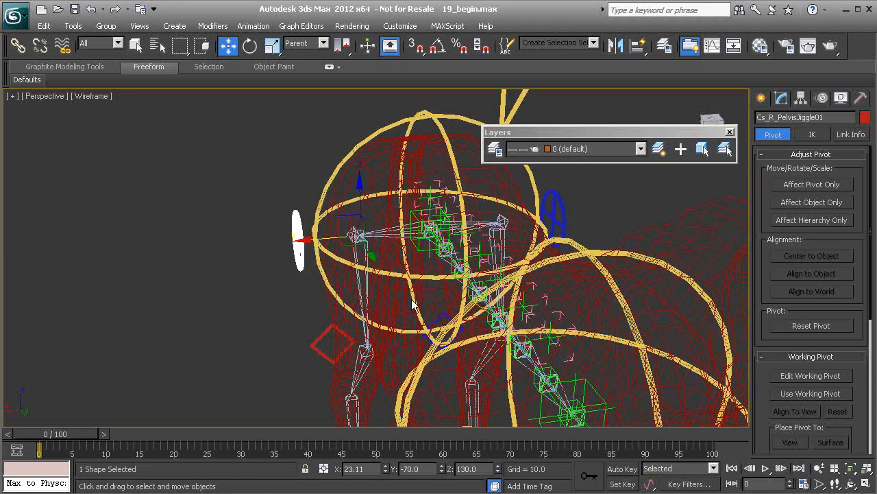
left_click(206, 190)
Step: Select both pelvis jiggle shapes and link them to the yellow pelvis control around the hips
middle_click_drag(222, 199, 526, 286, "alt")
left_click(274, 246)
left_click(551, 277, "ctrl")
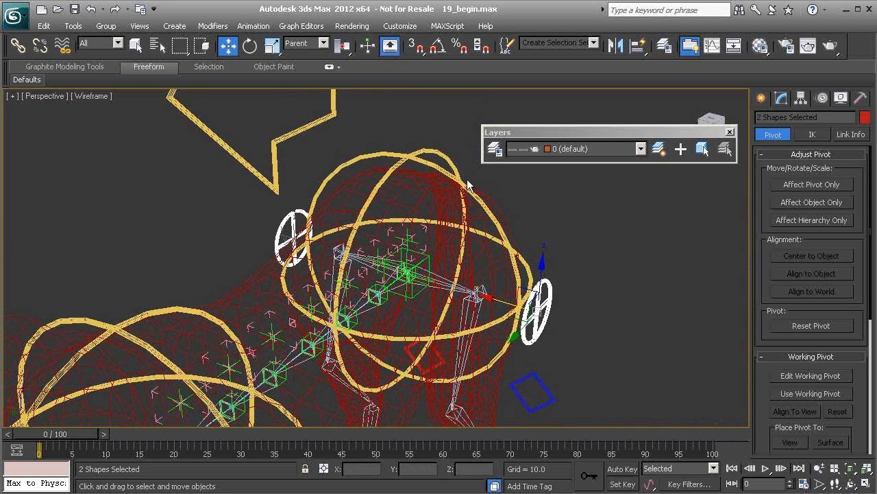
left_click(18, 45)
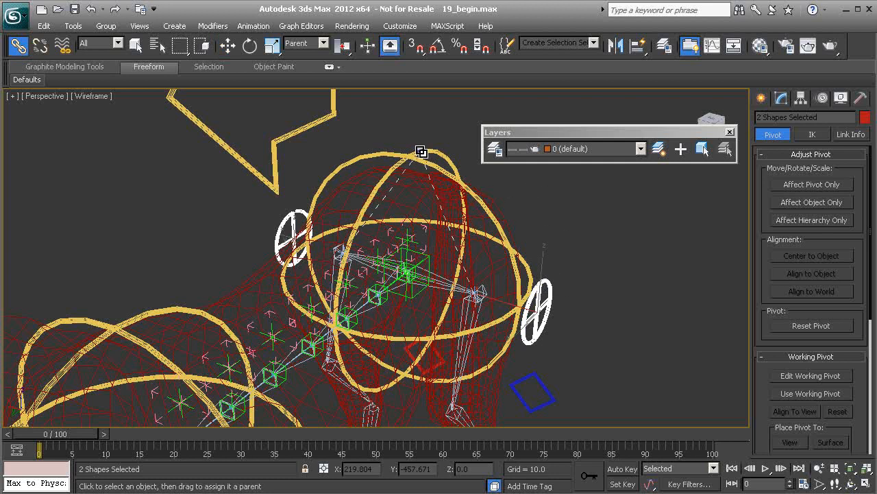
left_click_drag(421, 152, 422, 151)
Step: Select the jiggle shapes individually and check the right one's parent by going up the hierarchy
middle_click_drag(570, 313, 286, 218, "alt")
left_click(569, 308)
left_click(544, 302)
left_click(532, 327)
left_click(280, 226)
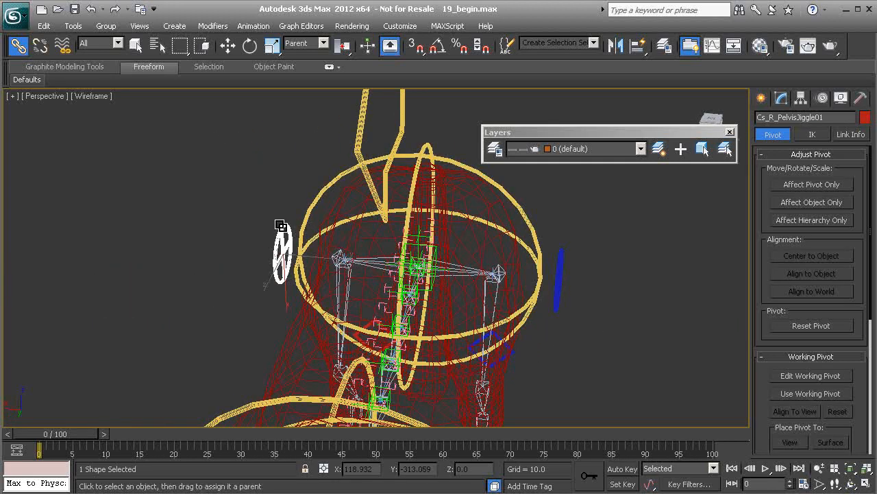
key("Page_Up")
Step: Select both pelvis jiggle shapes, reset their transforms with Reset XForm and collapse their modifier stacks
middle_click_drag(518, 350, 357, 302, "alt")
left_click(525, 306)
left_click(220, 262, "ctrl")
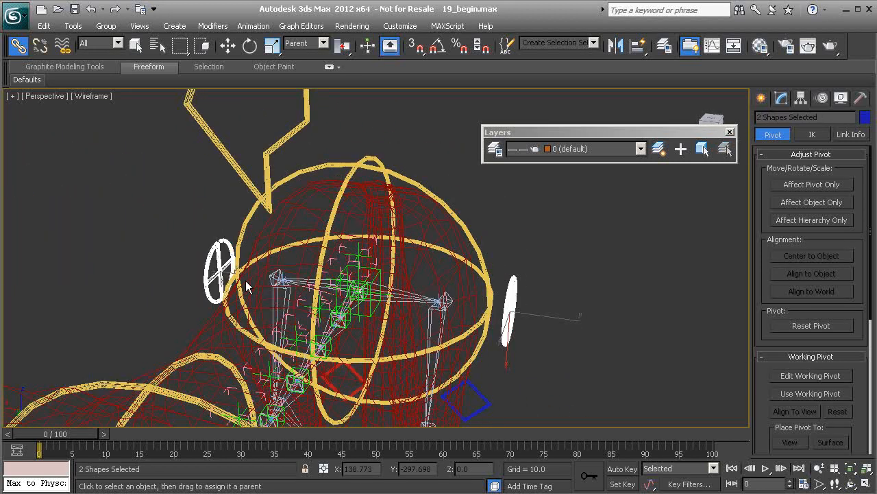
middle_click_drag(220, 262, 499, 306, "alt")
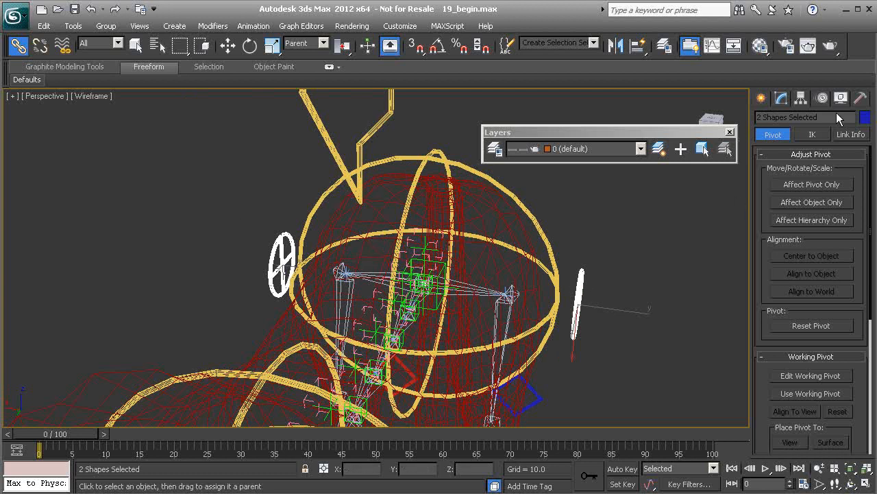
left_click(862, 99)
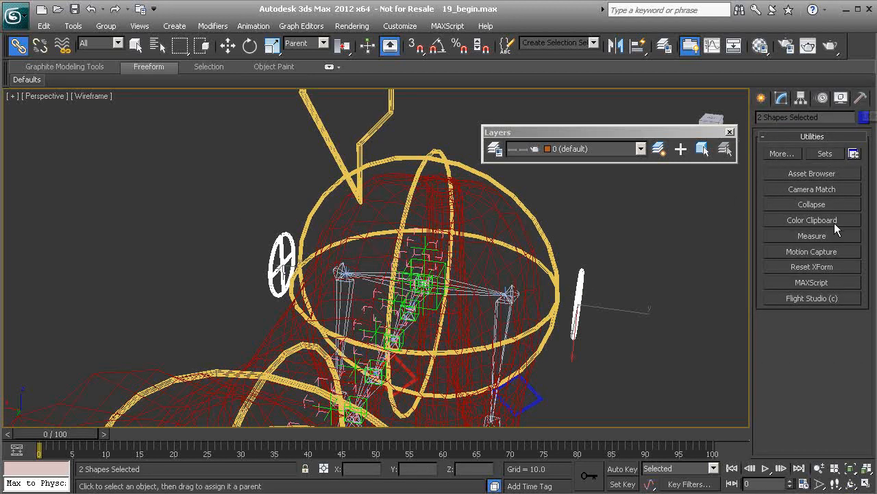
left_click(816, 268)
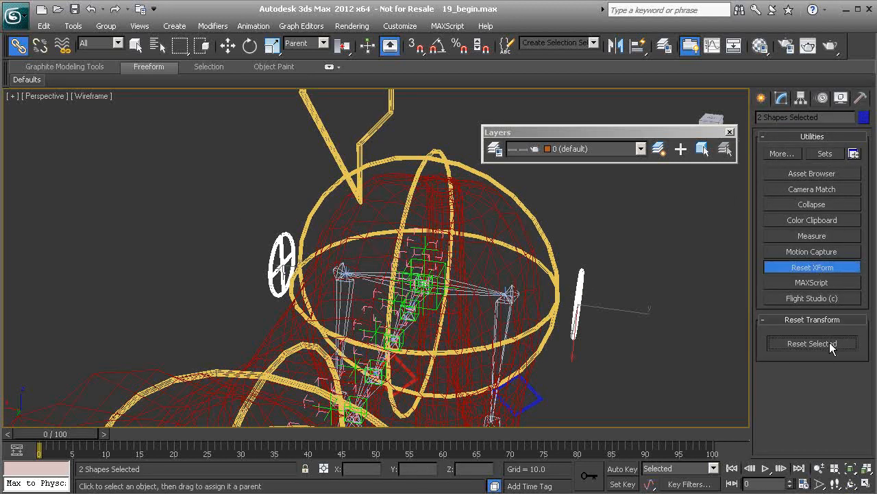
left_click(835, 267)
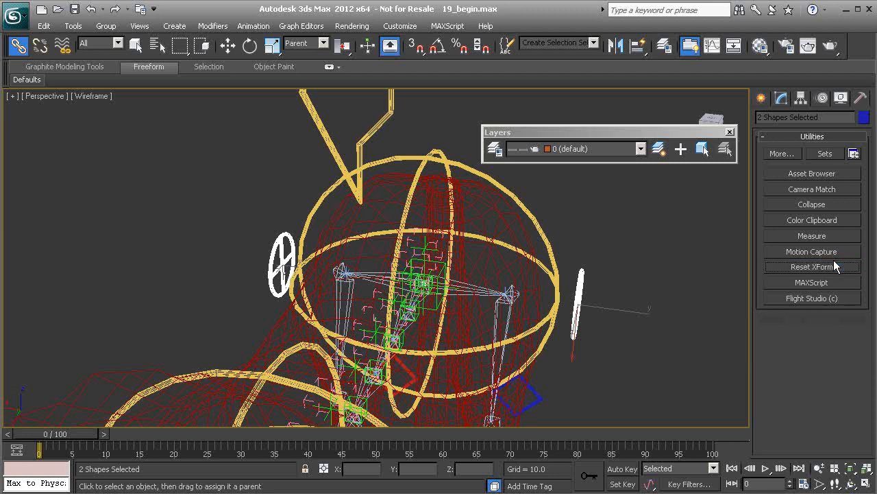
left_click(823, 206)
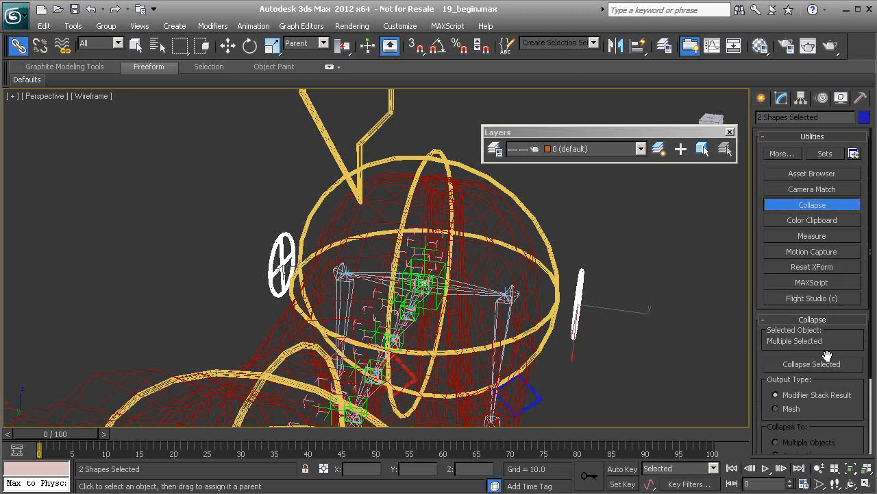
left_click(810, 207)
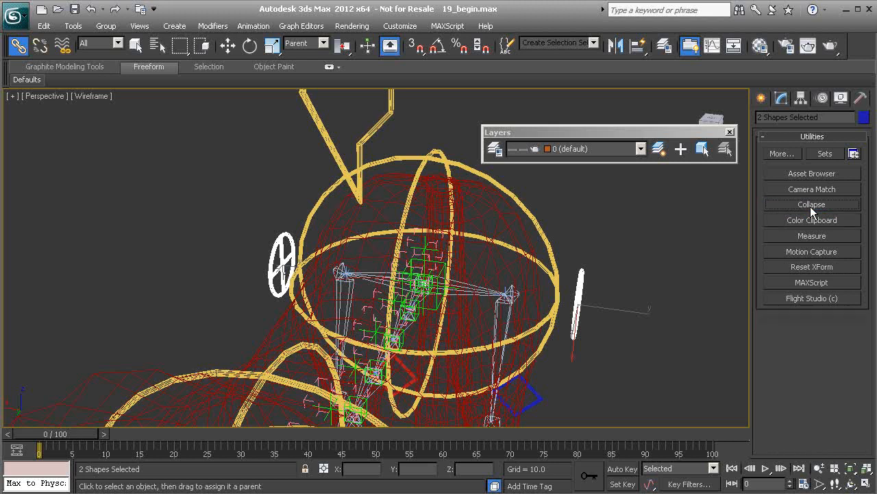
Step: Freeze the transforms of both pelvis jiggle shapes and accept the extra controller layer
middle_click_drag(421, 339, 404, 327, "alt")
middle_click_drag(454, 320, 459, 317, "alt")
right_click(580, 236, "alt")
left_click(536, 185)
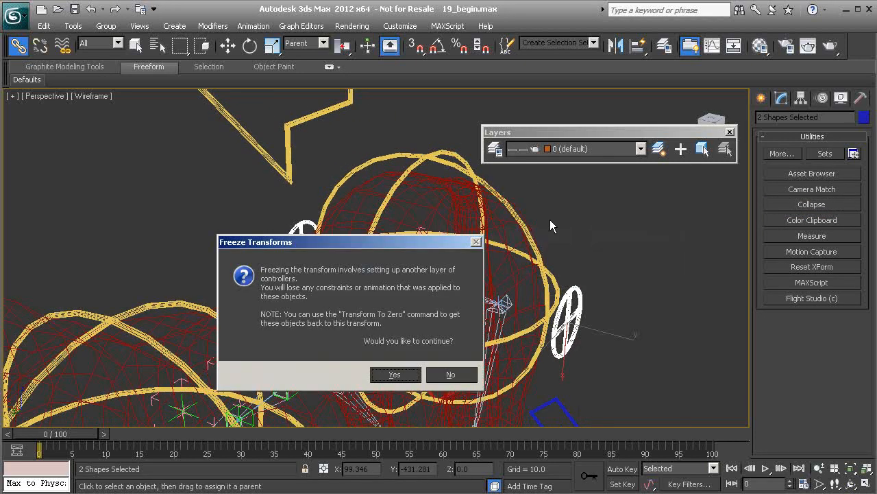
left_click(393, 376)
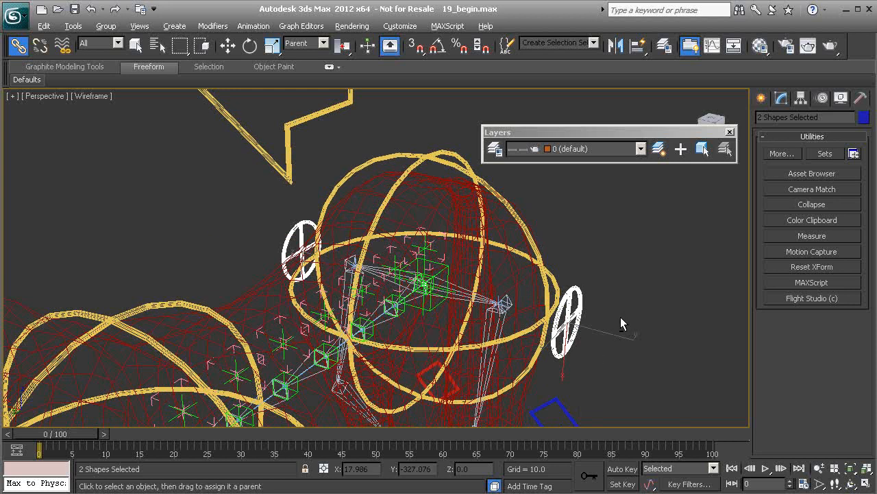
Step: With the Move tool, select the right and left pelvis jiggle shapes individually to check their pivots and axes, and clear the selection
middle_click_drag(621, 315, 593, 313, "alt")
key("e")
key("w")
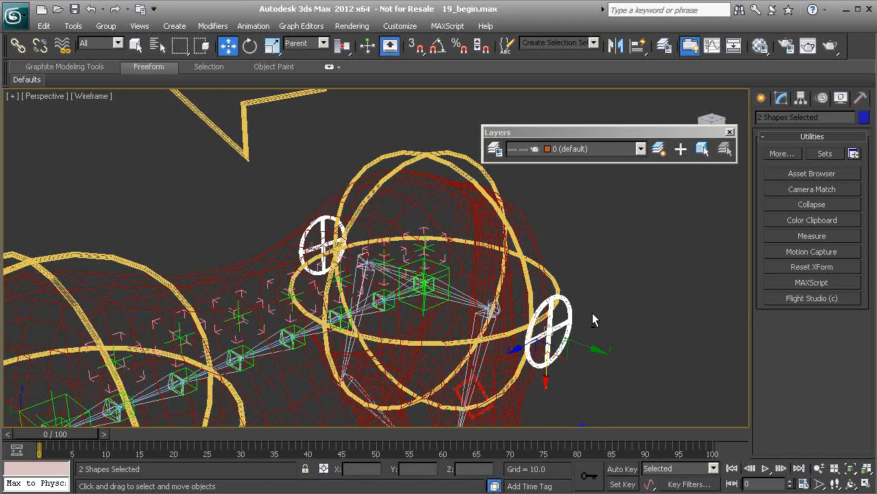
left_click(310, 225)
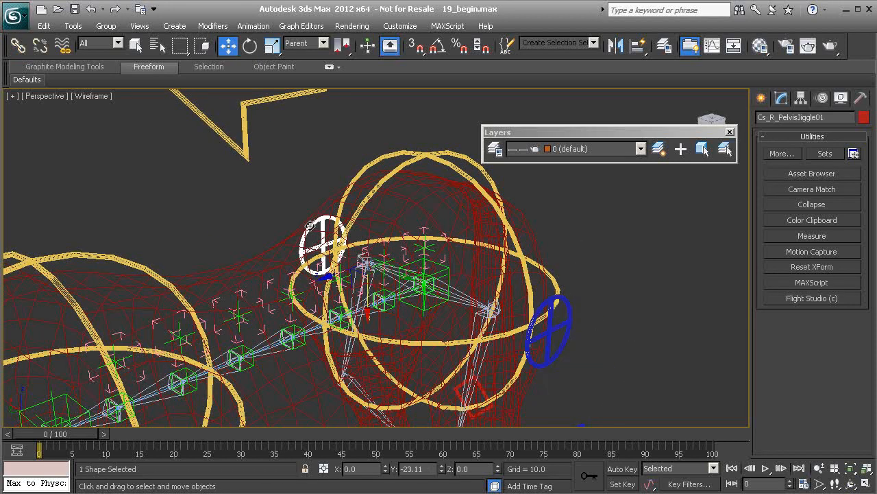
left_click(566, 319)
middle_click_drag(568, 336, 502, 347, "alt")
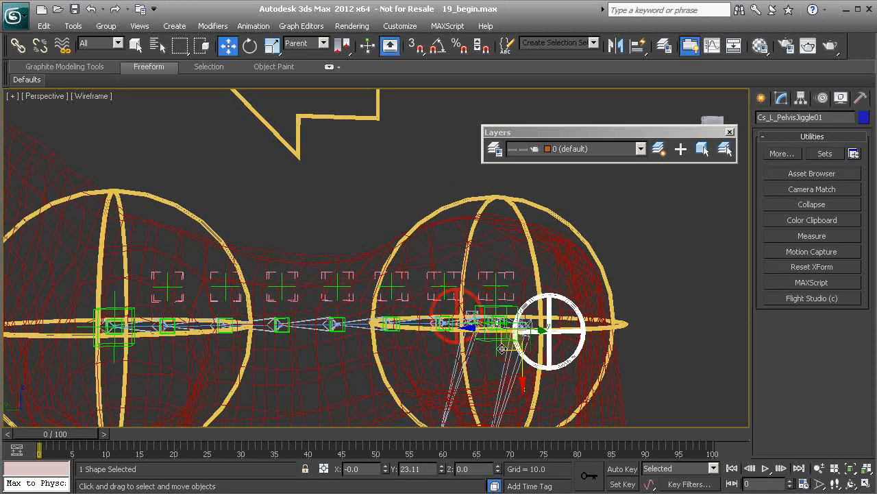
middle_click_drag(335, 264, 508, 281, "alt")
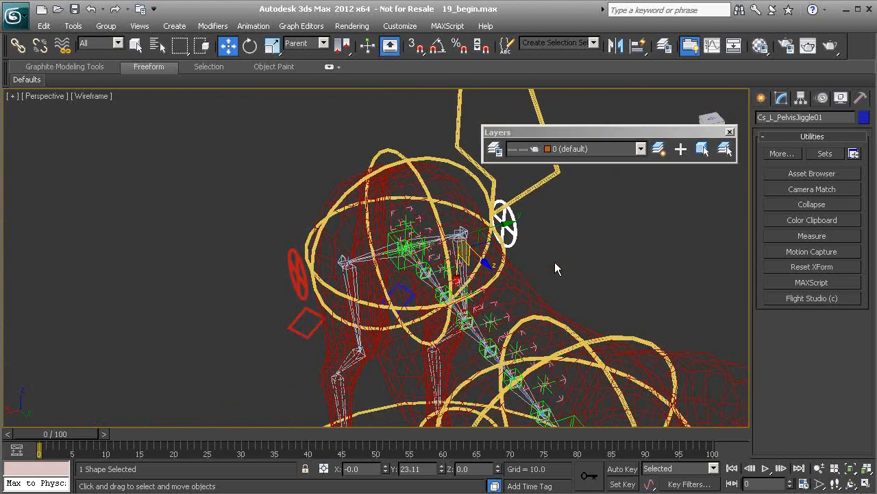
left_click(597, 265)
middle_click_drag(596, 265, 419, 323, "alt")
middle_click_drag(326, 237, 374, 253, "alt")
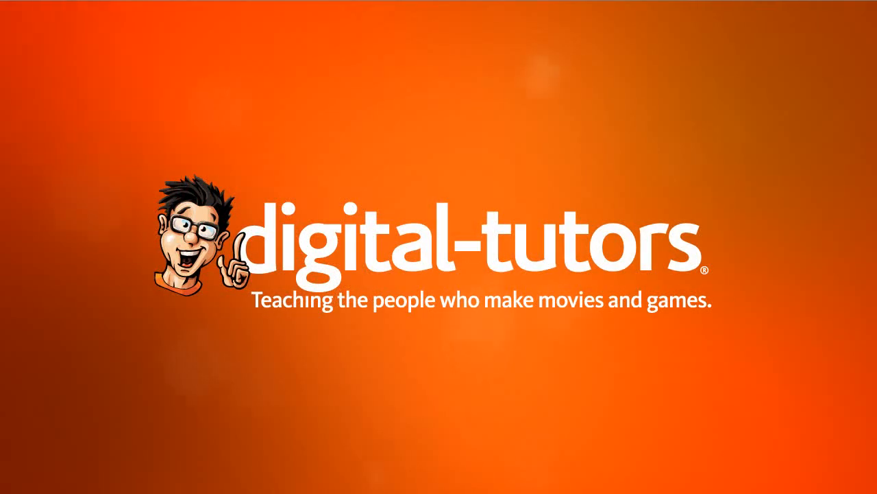